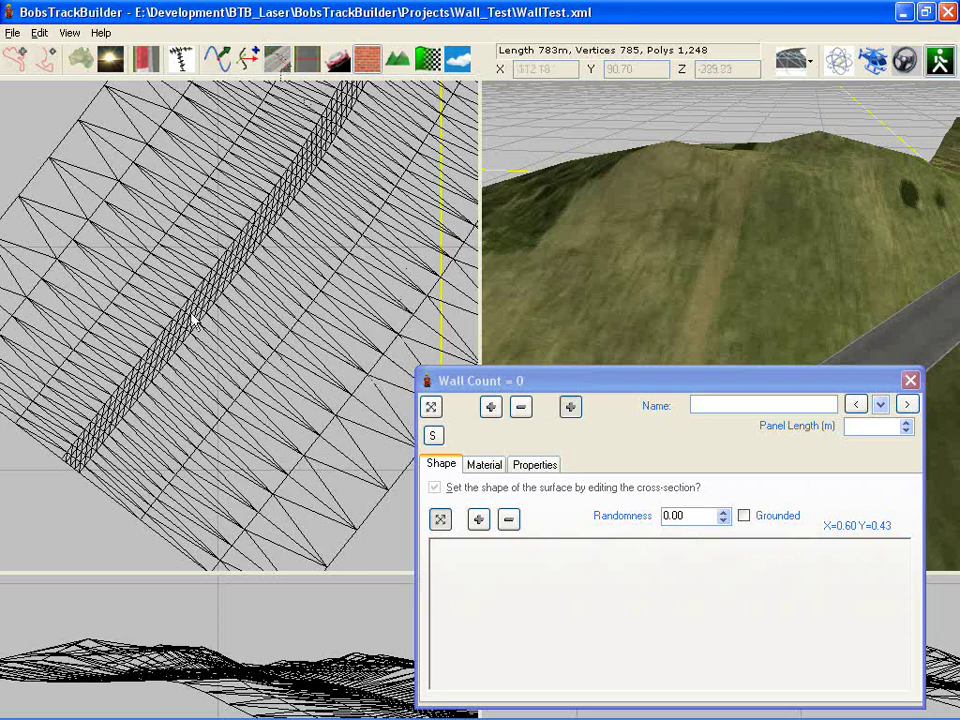
# Draw a new wall through three points, running along the hillside and bending down to the road's edge
pyautogui.moveTo(100, 278); pyautogui.dragTo(200, 176)
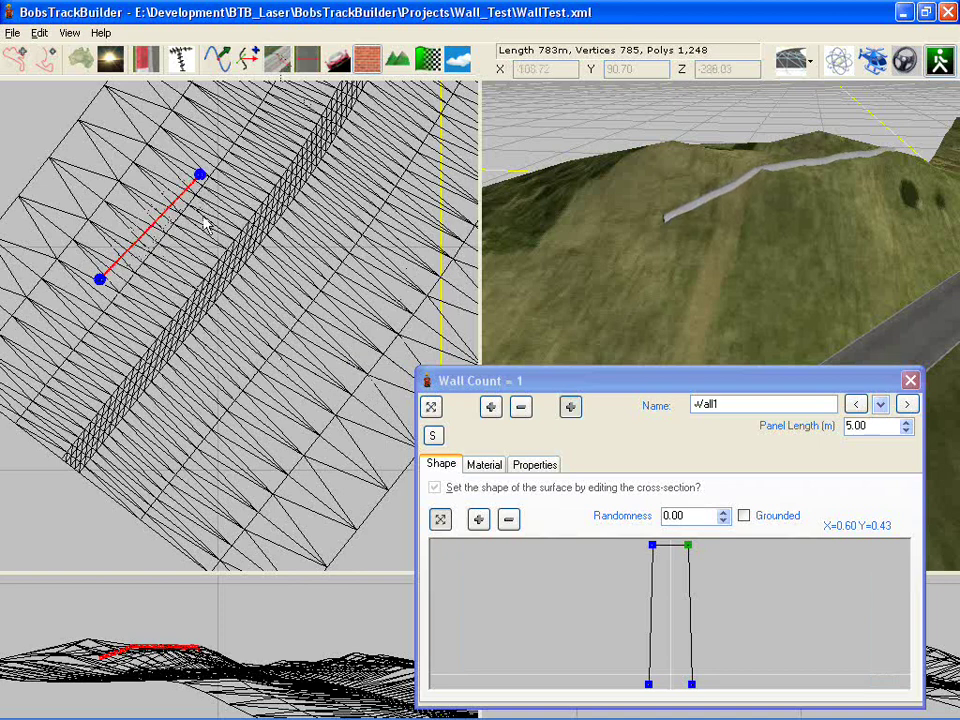
pyautogui.moveTo(255, 159); pyautogui.dragTo(277, 168)
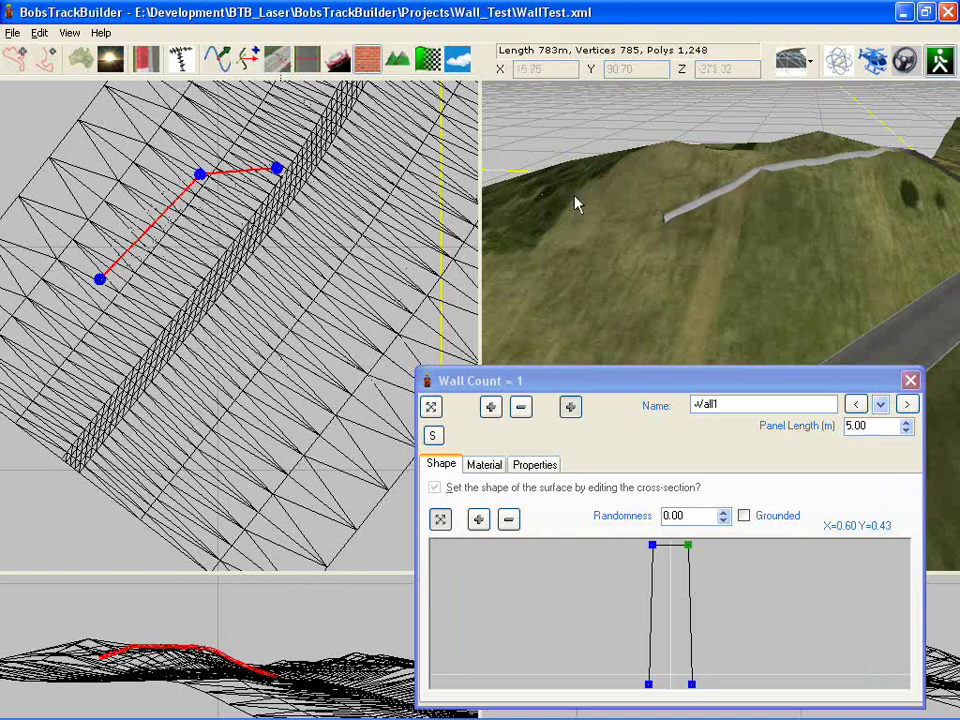
pyautogui.moveTo(591, 195); pyautogui.dragTo(710, 208)
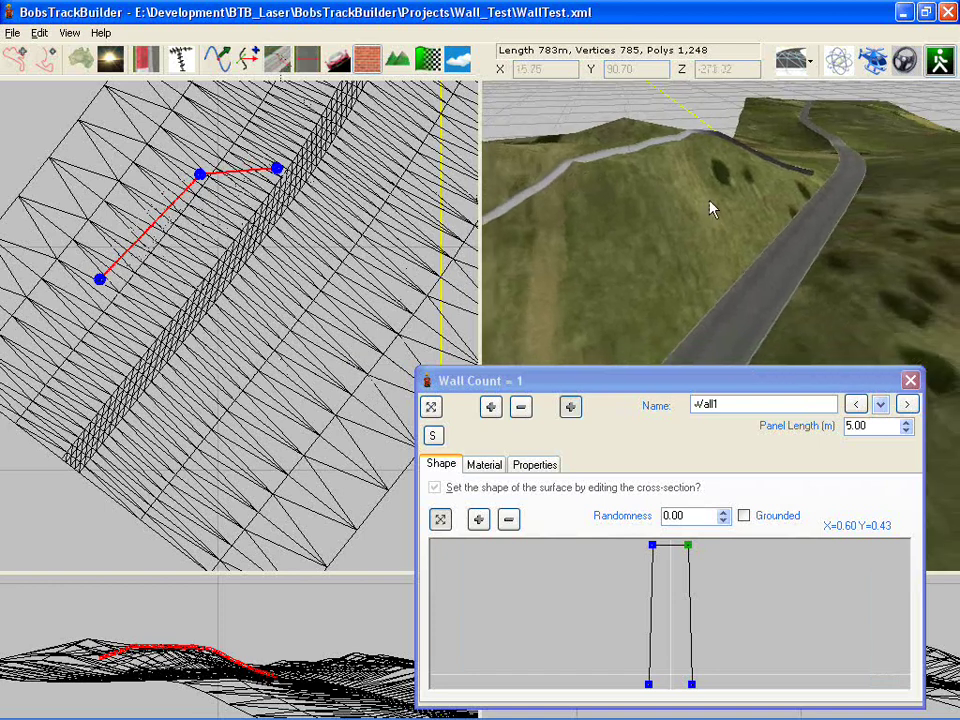
# Move the wall's three nodes so the wall lies along the uphill edge of the road
pyautogui.click(431, 407)
pyautogui.click(99, 282)
pyautogui.moveTo(99, 282); pyautogui.dragTo(132, 378)
pyautogui.moveTo(199, 176); pyautogui.dragTo(152, 350)
pyautogui.moveTo(277, 168); pyautogui.dragTo(175, 332)
pyautogui.scroll(5, 175, 336)
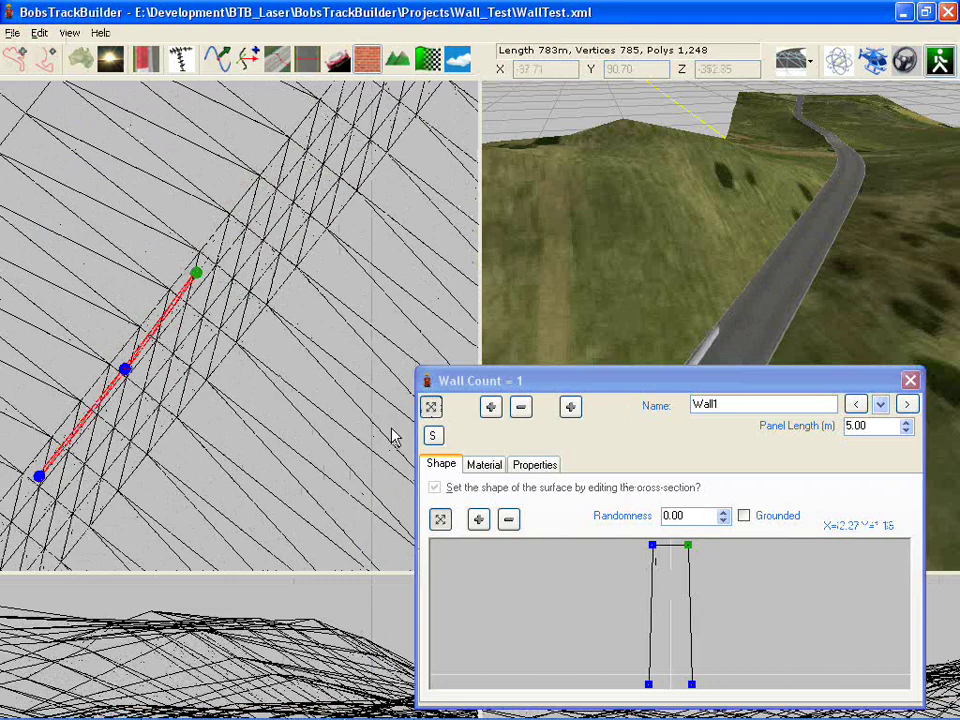
# Add a surface node about midway along the wall and enable cross-section shape editing at it
pyautogui.click(435, 434)
pyautogui.click(940, 62)
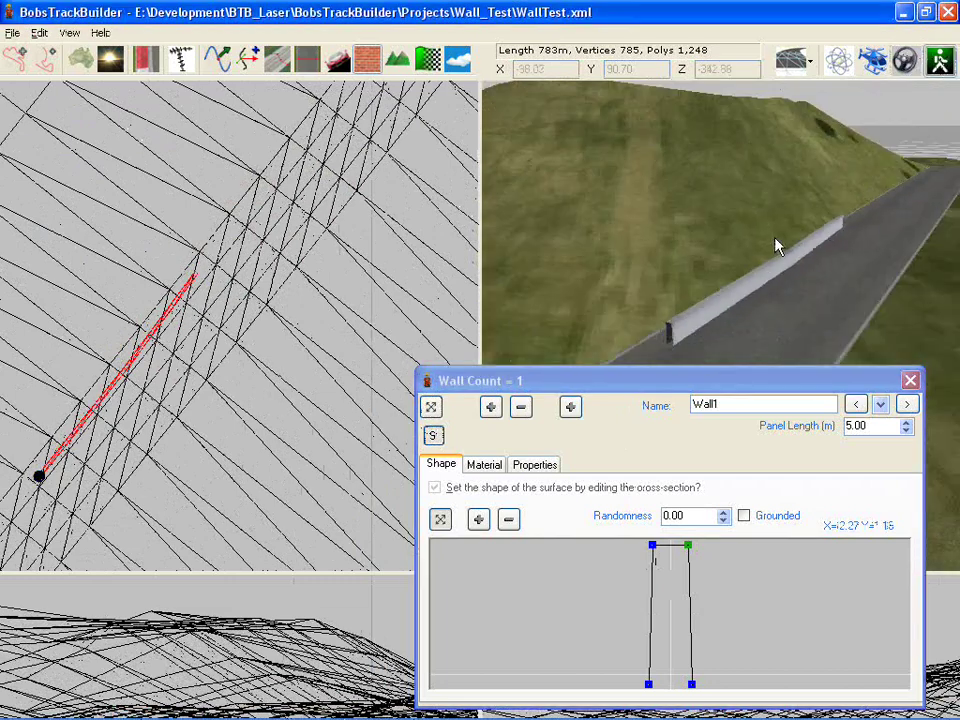
pyautogui.scroll(2, 774, 239)
pyautogui.moveTo(773, 239); pyautogui.dragTo(759, 226)
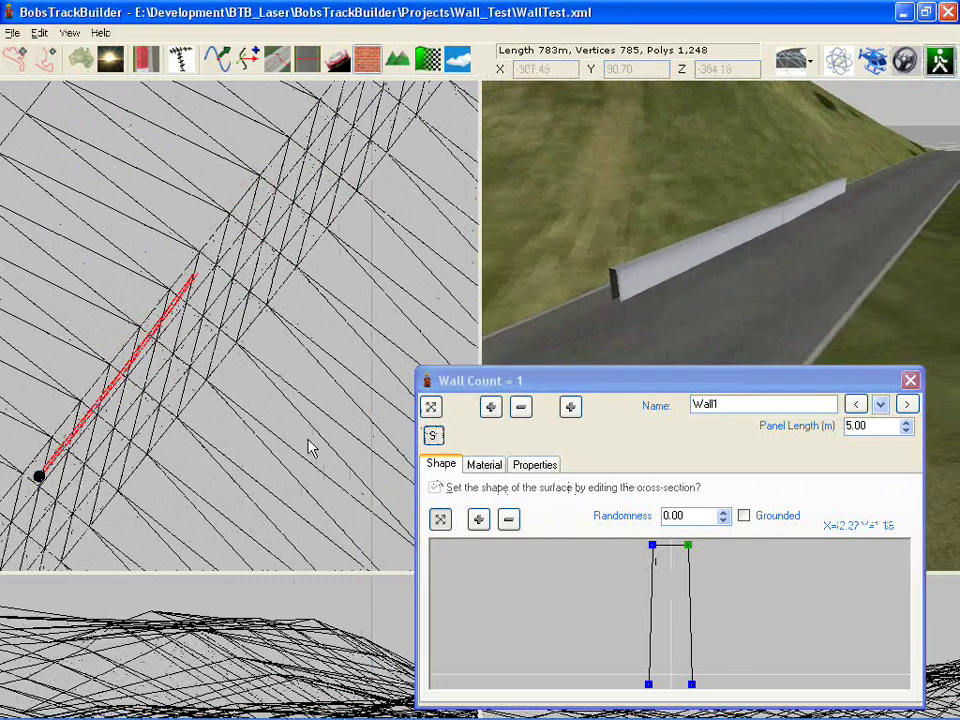
pyautogui.click(110, 389)
pyautogui.click(453, 496)
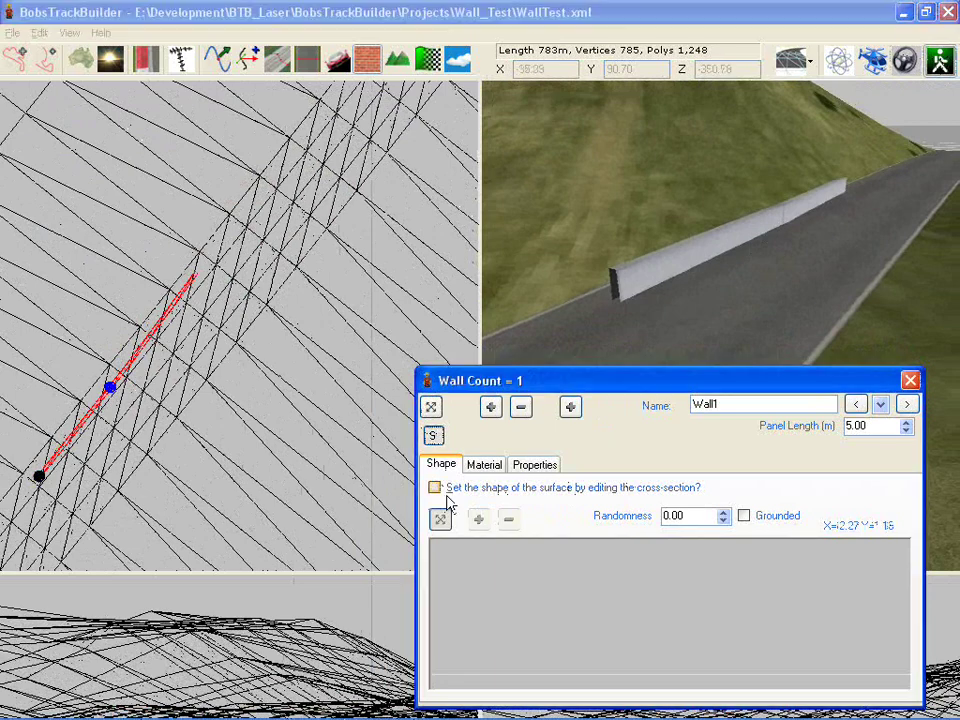
pyautogui.click(463, 488)
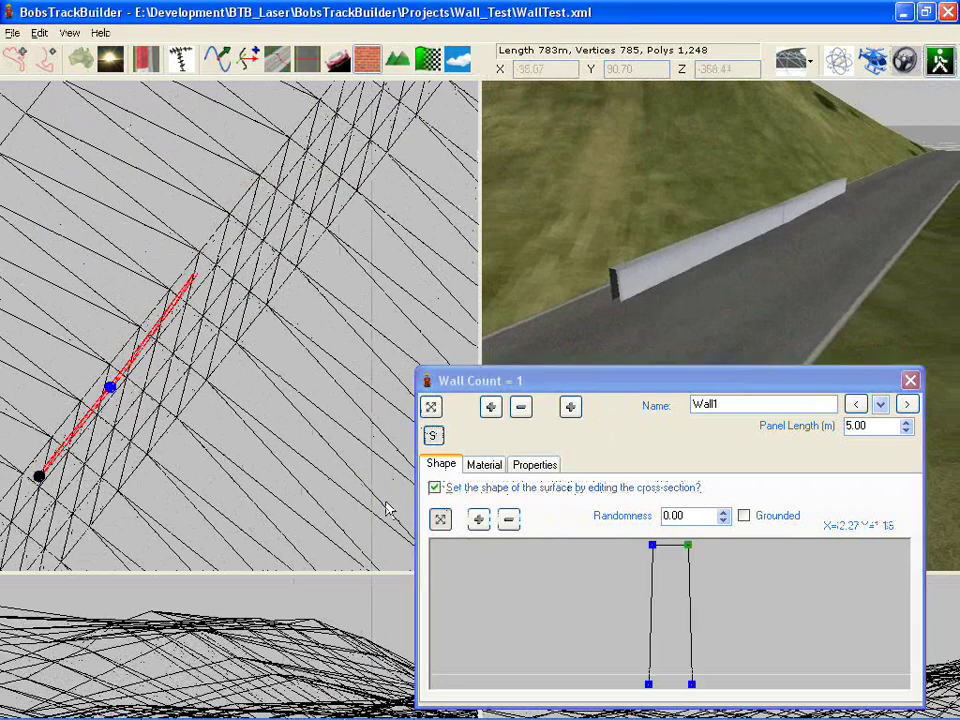
# Reshape the new node's cross-section into a low, wide trapezoid with both base points pulled outward
pyautogui.scroll(-2, 621, 617)
pyautogui.scroll(-3, 640, 640)
pyautogui.moveTo(649, 653); pyautogui.dragTo(582, 648)
pyautogui.moveTo(645, 562); pyautogui.dragTo(727, 655)
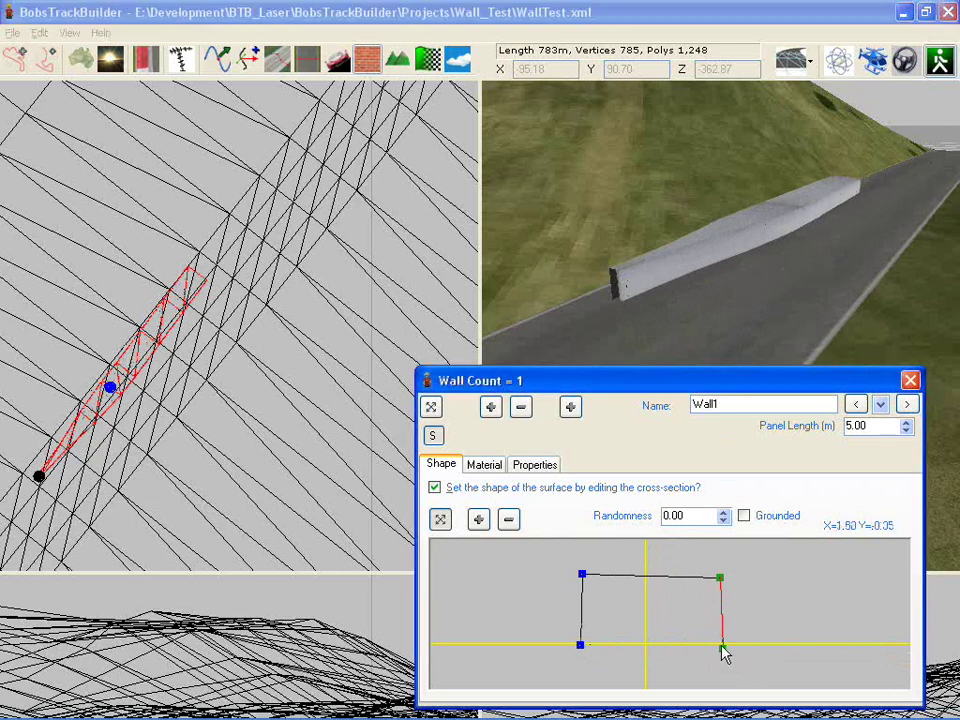
pyautogui.moveTo(722, 647); pyautogui.dragTo(860, 644)
pyautogui.moveTo(721, 579); pyautogui.dragTo(723, 589)
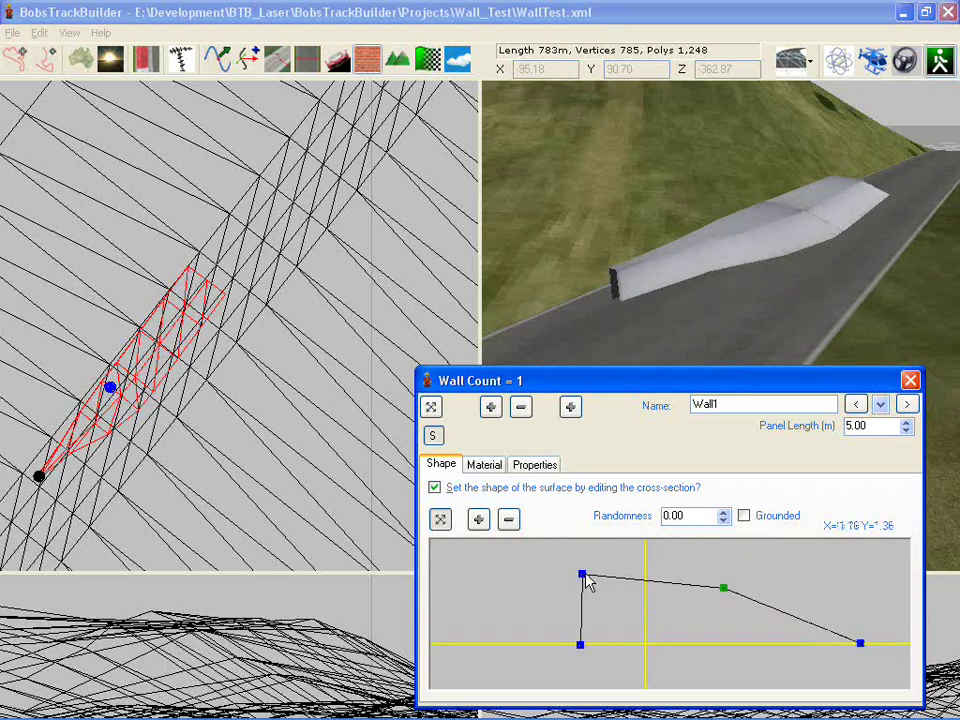
pyautogui.moveTo(583, 575); pyautogui.dragTo(613, 591)
pyautogui.moveTo(584, 652); pyautogui.dragTo(526, 654)
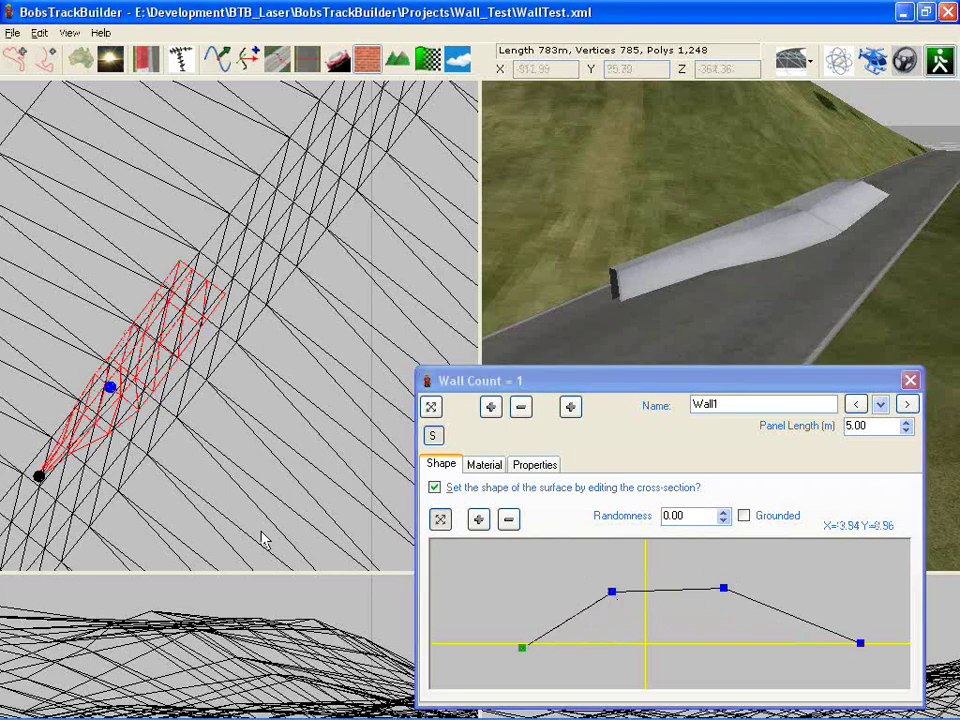
# Raise the two upper points of the cross-section to the same height, making the wall taller at the node
pyautogui.moveTo(45, 477); pyautogui.dragTo(90, 445)
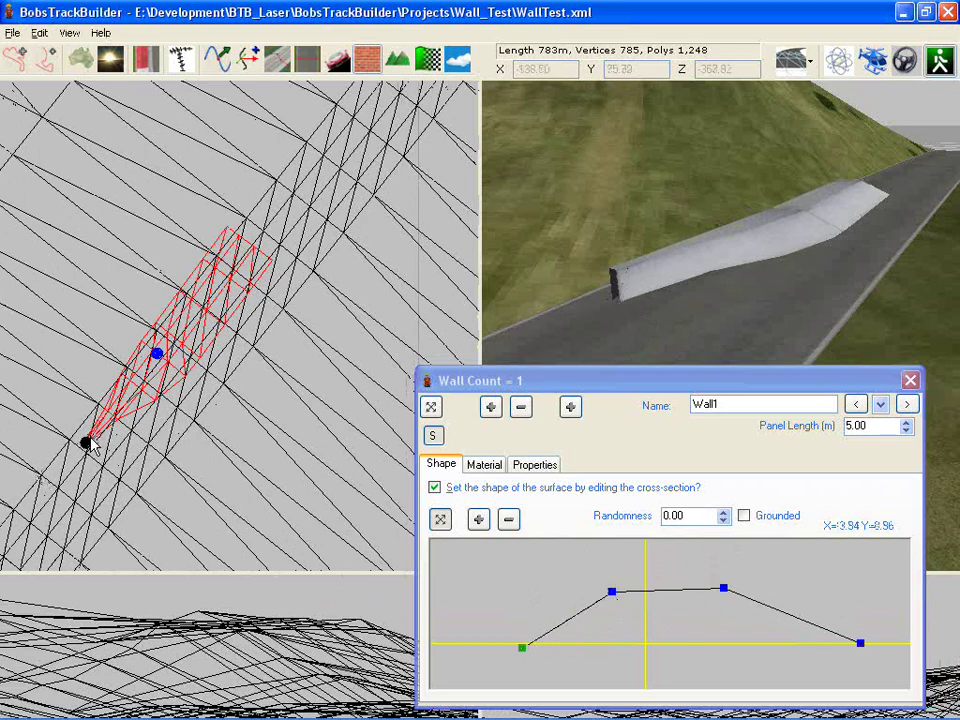
pyautogui.moveTo(594, 565); pyautogui.dragTo(727, 554)
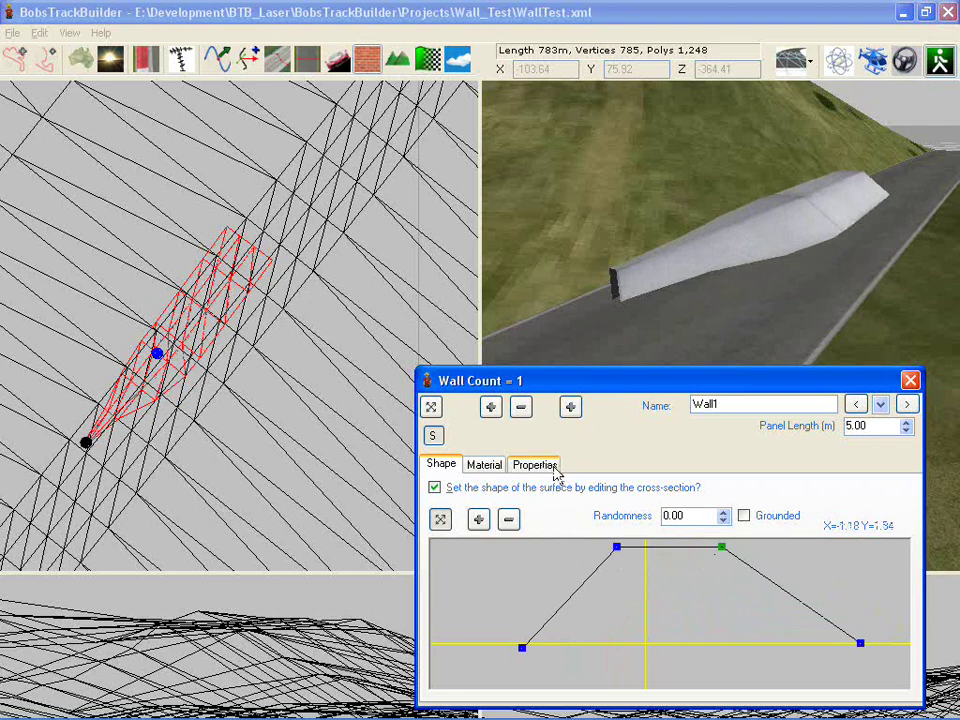
pyautogui.moveTo(699, 225); pyautogui.dragTo(705, 244, button='middle')
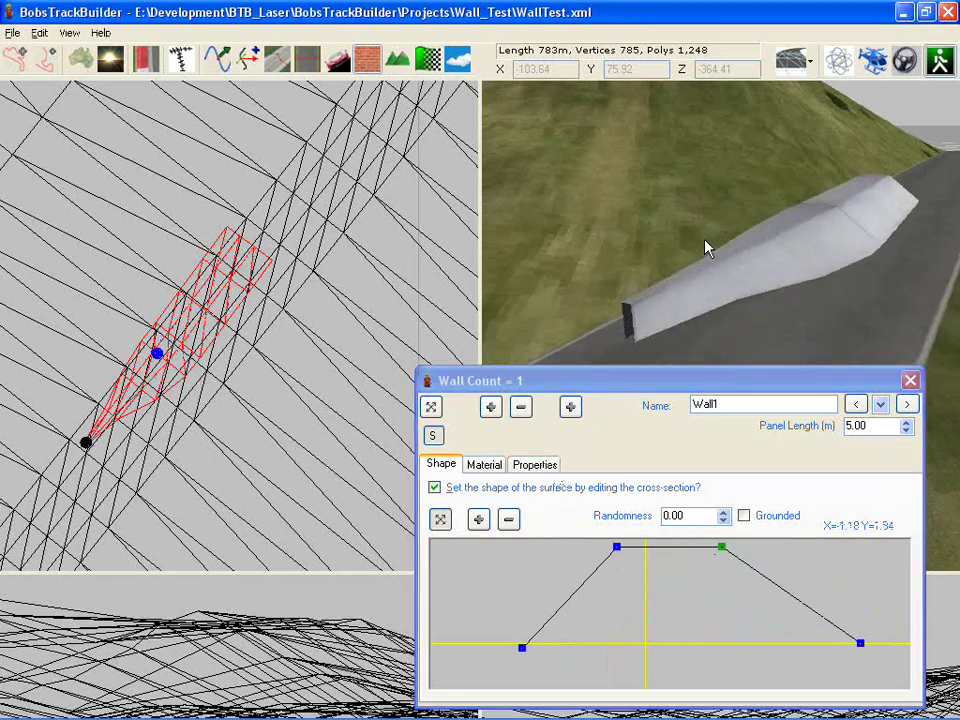
pyautogui.scroll(3, 698, 244)
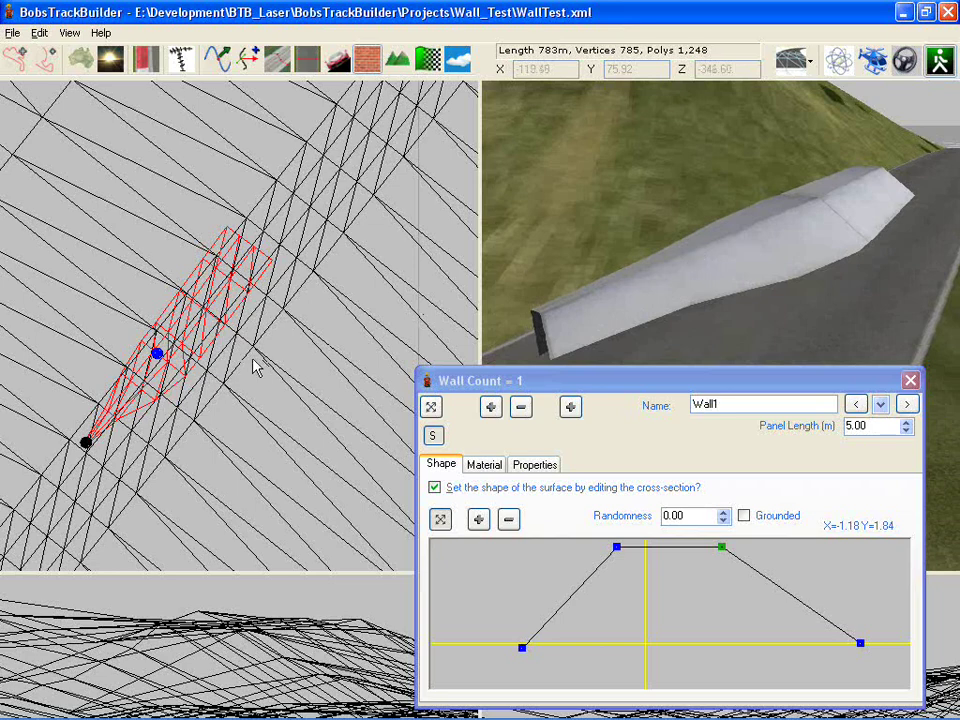
# Add a second surface node further along the wall and enable Set Material at both nodes
pyautogui.click(486, 465)
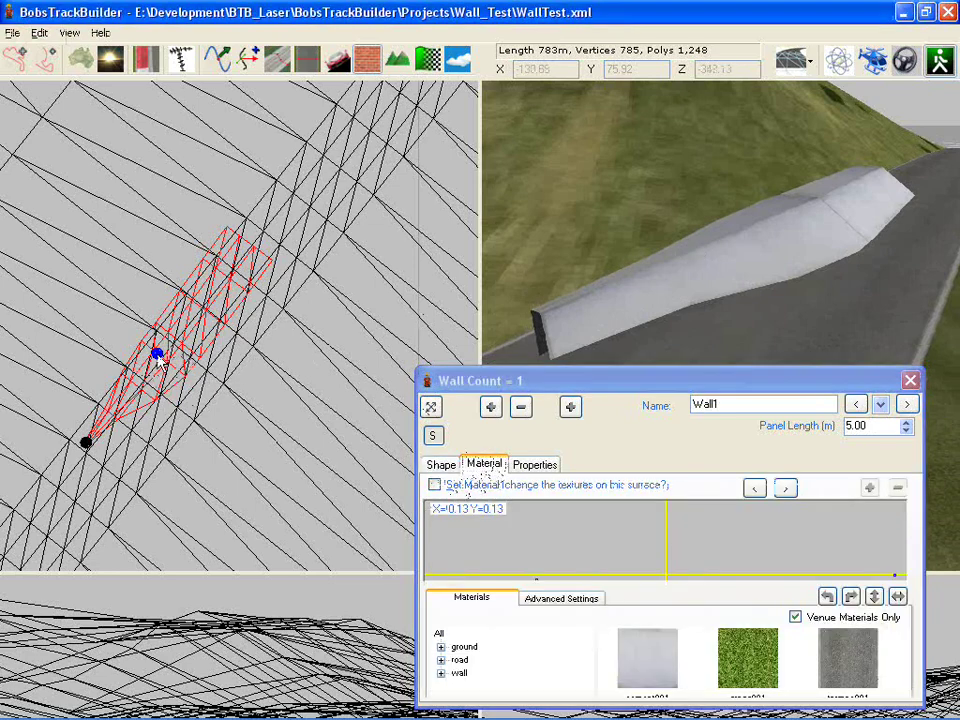
pyautogui.moveTo(157, 356)
pyautogui.mouseDown()
pyautogui.moveTo(171, 340)
pyautogui.moveTo(155, 359)
pyautogui.mouseUp()
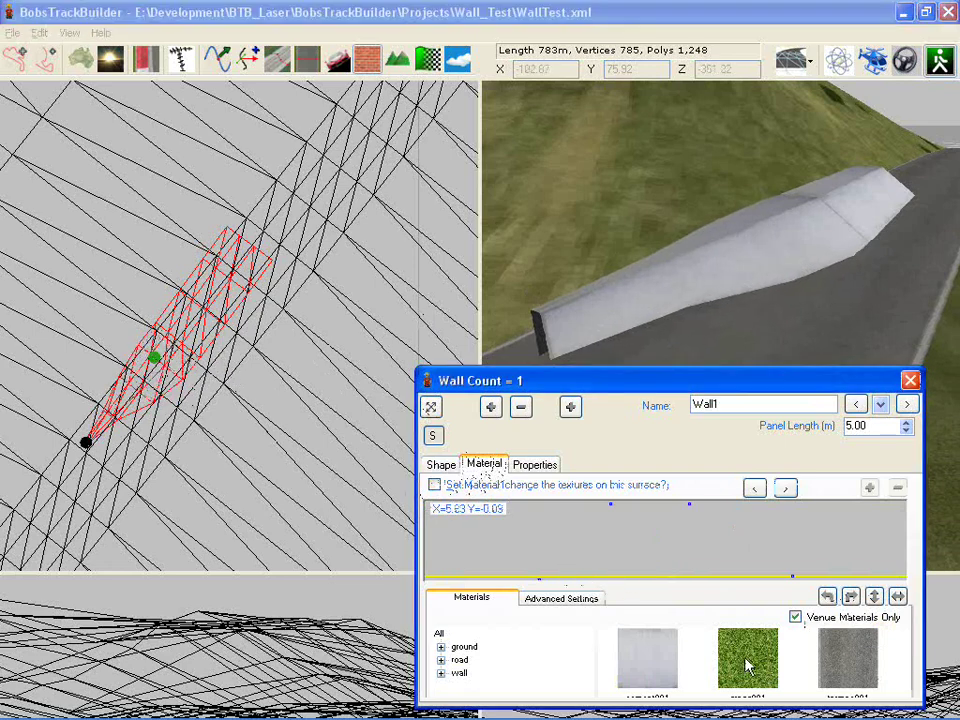
pyautogui.click(187, 325)
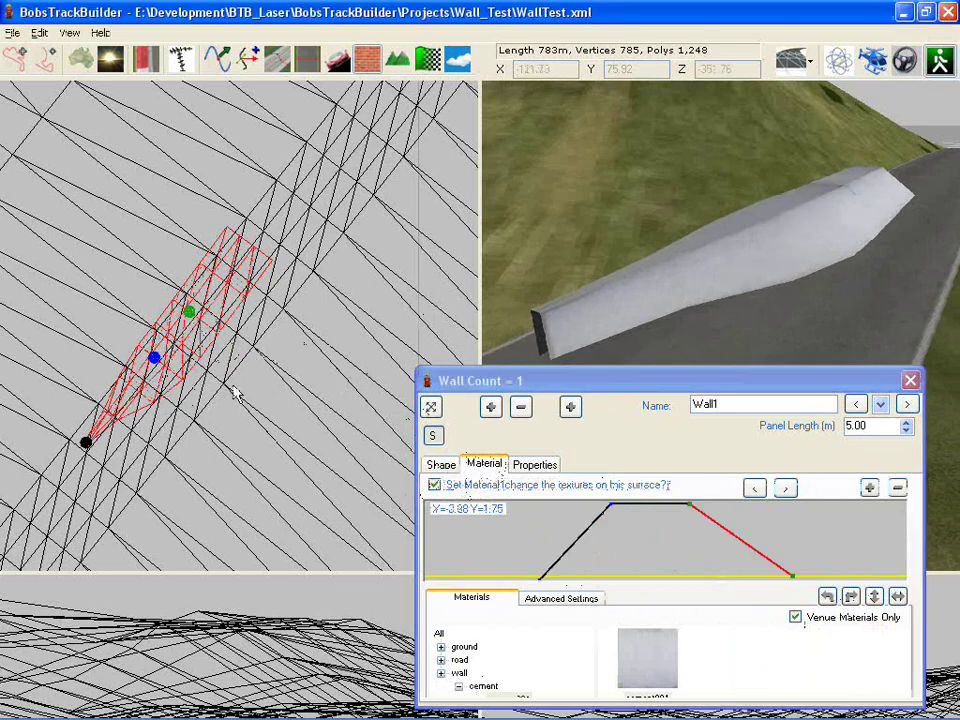
pyautogui.click(155, 358)
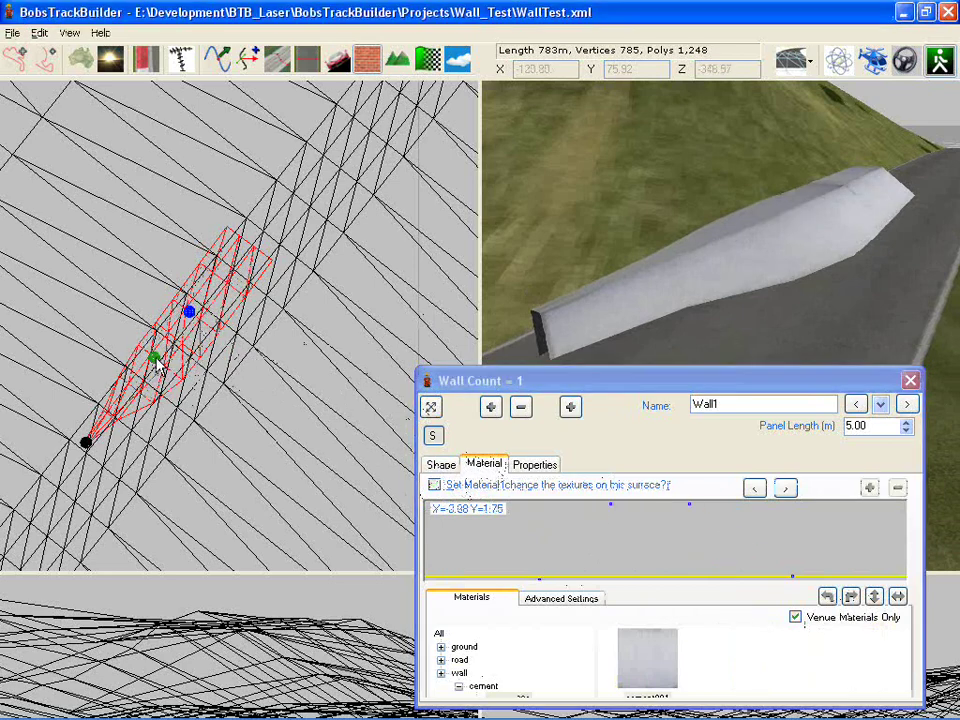
pyautogui.click(476, 487)
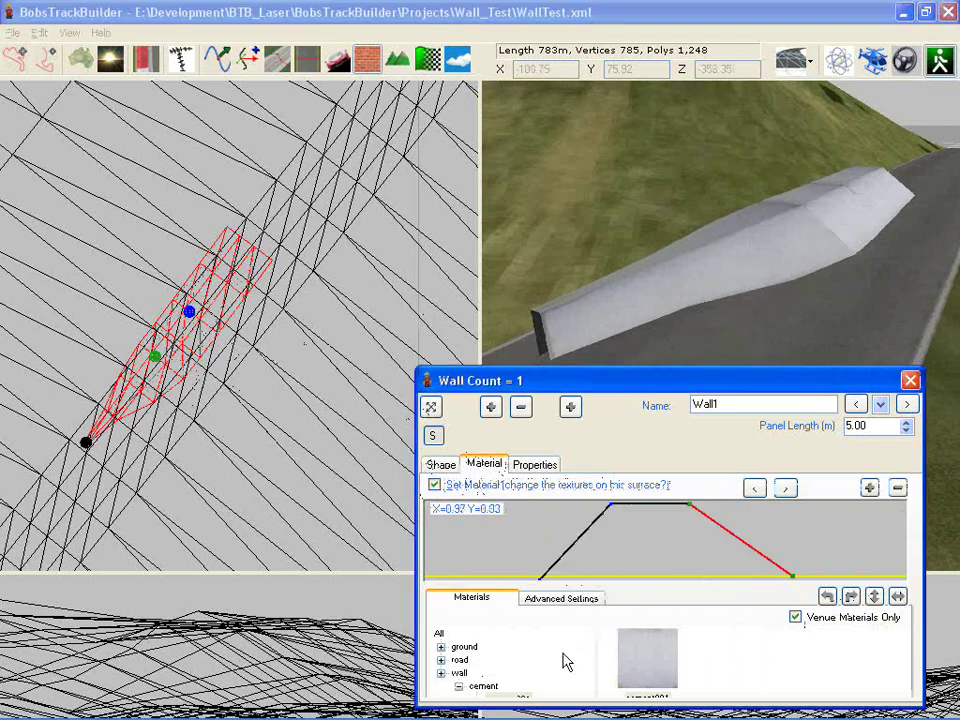
# Include non-venue materials and apply ripple001 to the sloping road-side face from the first surface node
pyautogui.click(441, 675)
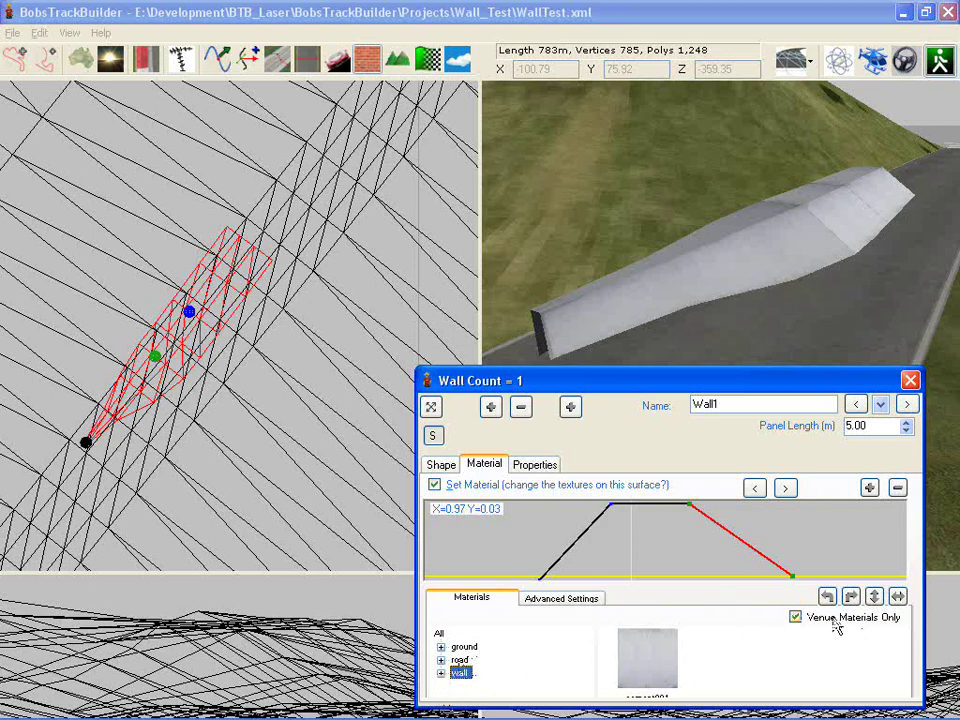
pyautogui.click(836, 620)
pyautogui.click(463, 660)
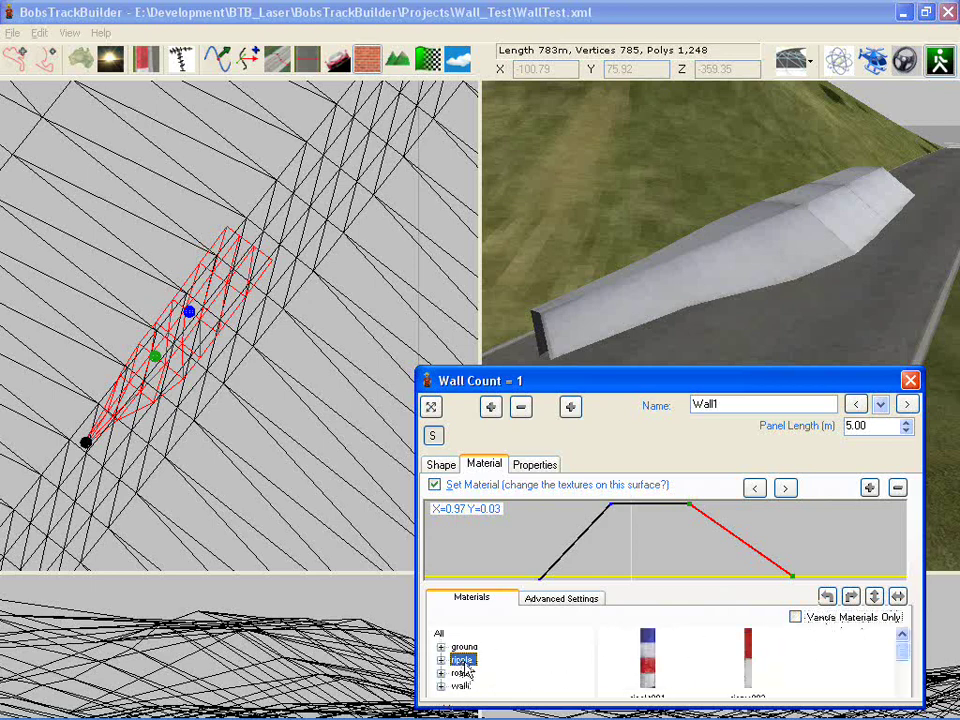
pyautogui.click(648, 664)
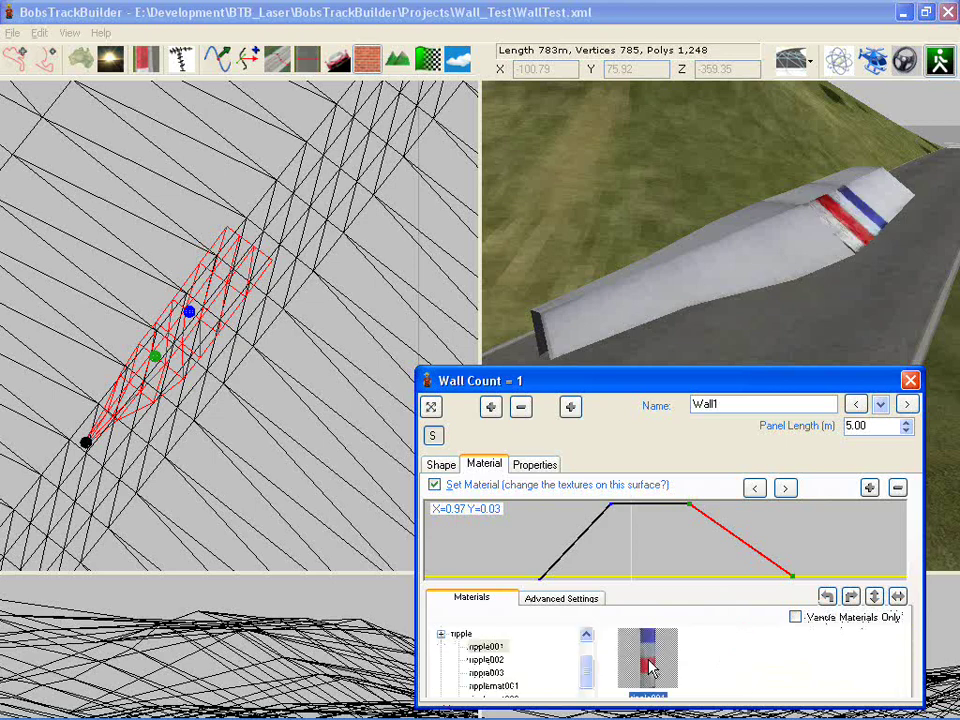
# Move the two surface nodes further apart to lengthen the striped stretch of the wall
pyautogui.moveTo(762, 232); pyautogui.dragTo(712, 272, button='right')
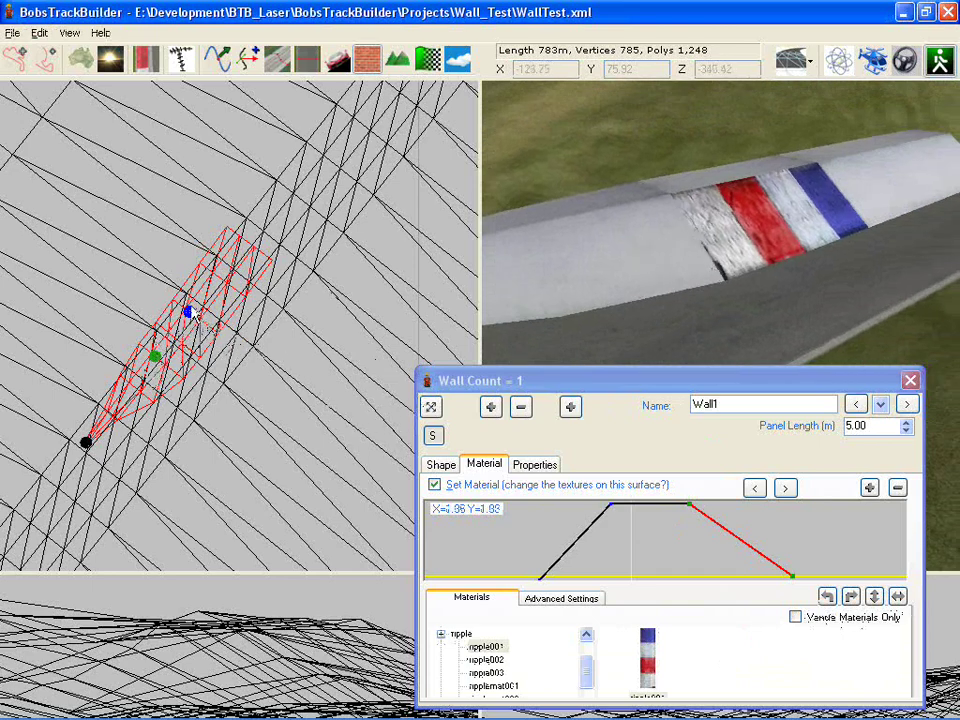
pyautogui.moveTo(191, 308)
pyautogui.mouseDown()
pyautogui.moveTo(225, 264)
pyautogui.moveTo(199, 309)
pyautogui.moveTo(199, 301)
pyautogui.mouseUp()
pyautogui.moveTo(157, 366); pyautogui.dragTo(140, 378)
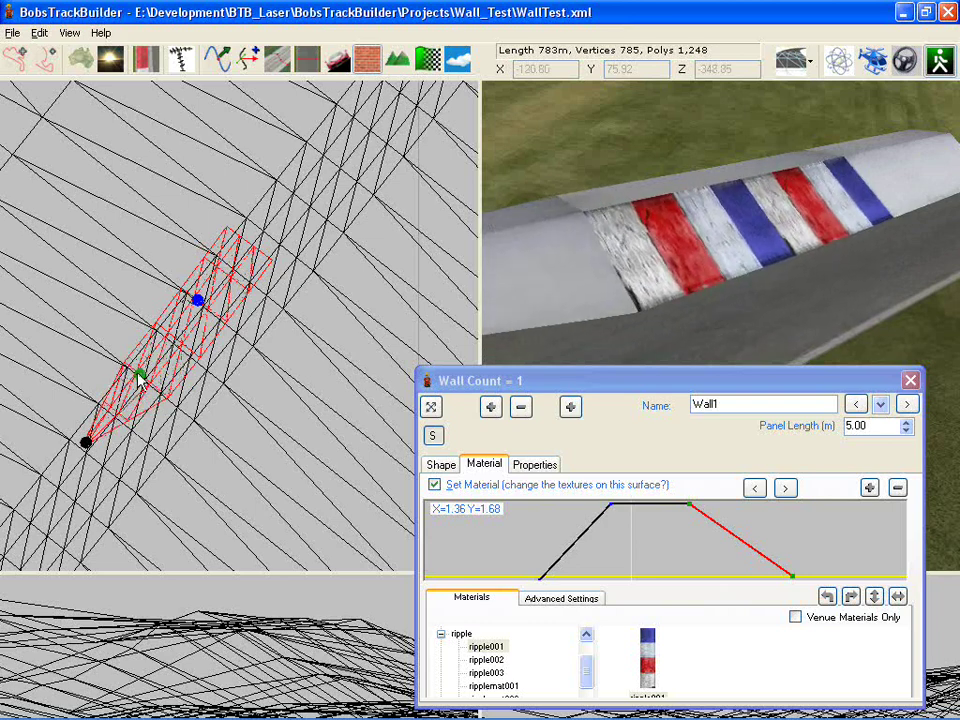
# Enable shape editing at the second surface node and narrow its cross-section to a slim, nearly upright wall
pyautogui.click(200, 301)
pyautogui.click(441, 464)
pyautogui.click(435, 488)
pyautogui.scroll(-2, 589, 590)
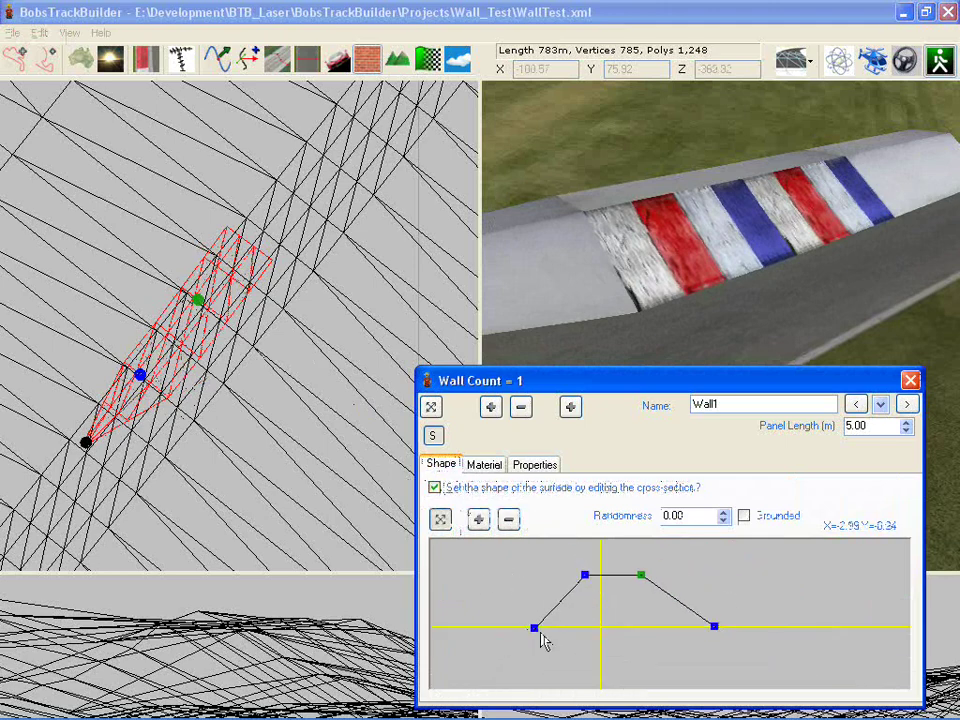
pyautogui.moveTo(536, 630); pyautogui.dragTo(580, 631)
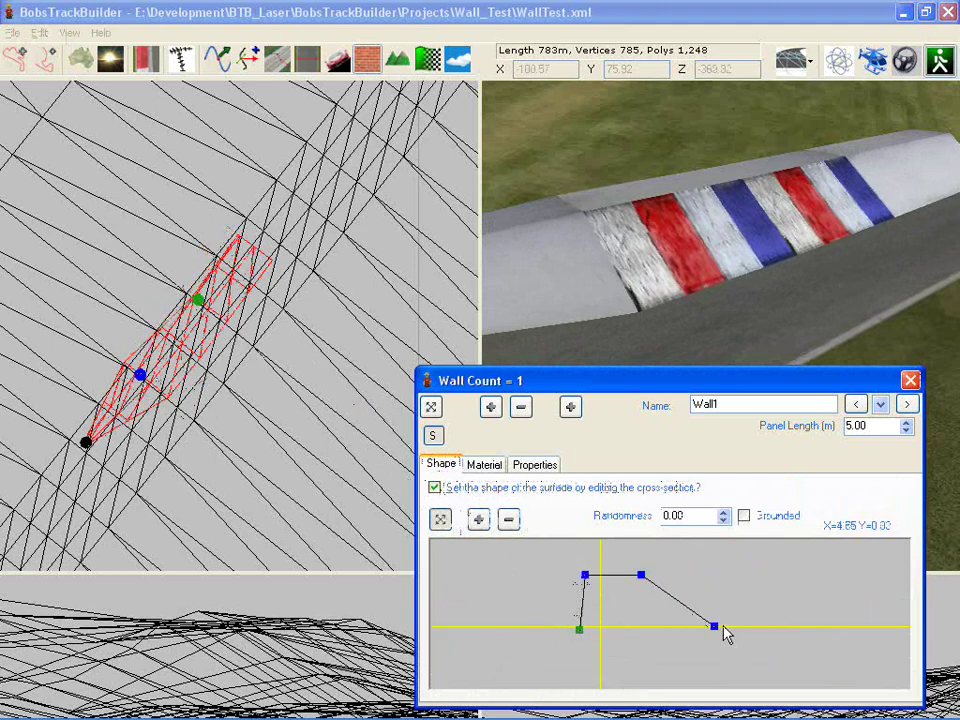
pyautogui.moveTo(718, 628); pyautogui.dragTo(620, 630)
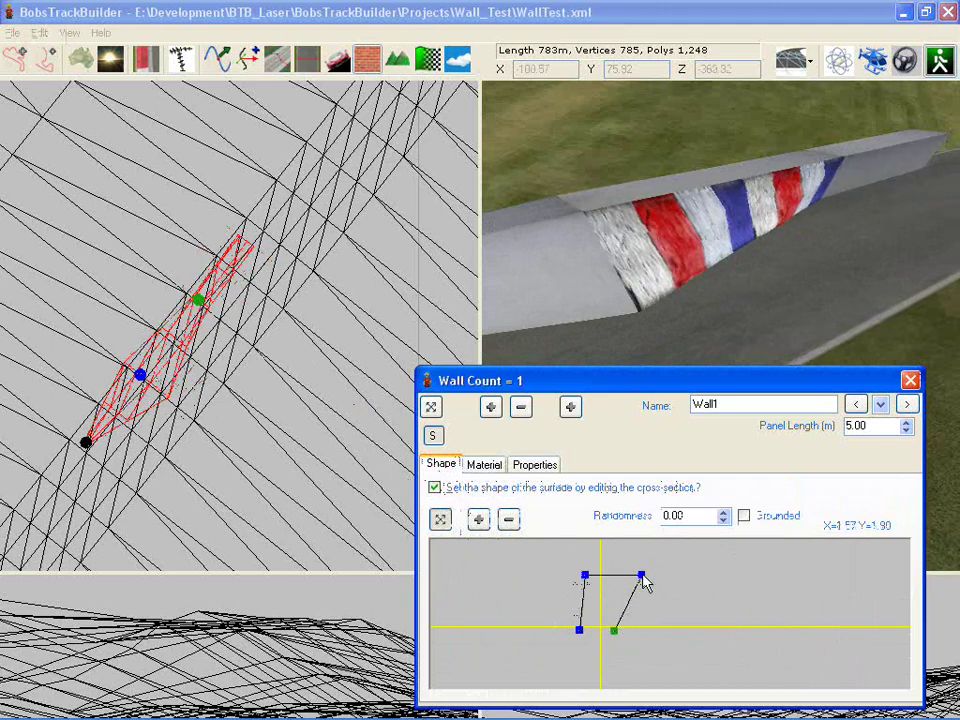
pyautogui.moveTo(642, 578); pyautogui.dragTo(617, 579)
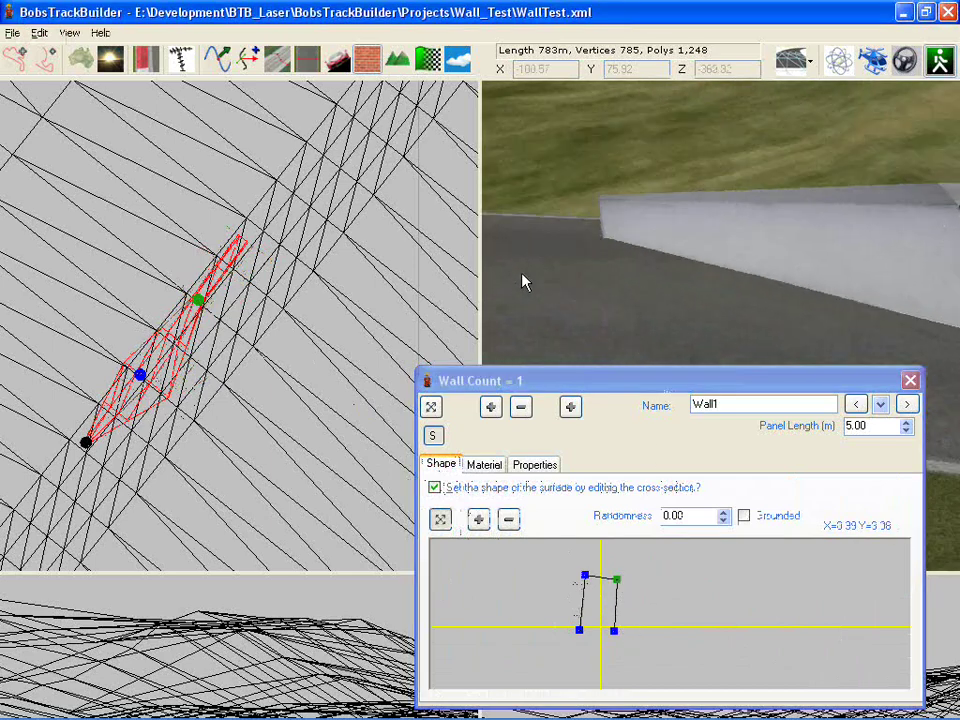
pyautogui.moveTo(520, 281); pyautogui.dragTo(681, 272, button='middle')
pyautogui.scroll(-3, 668, 273)
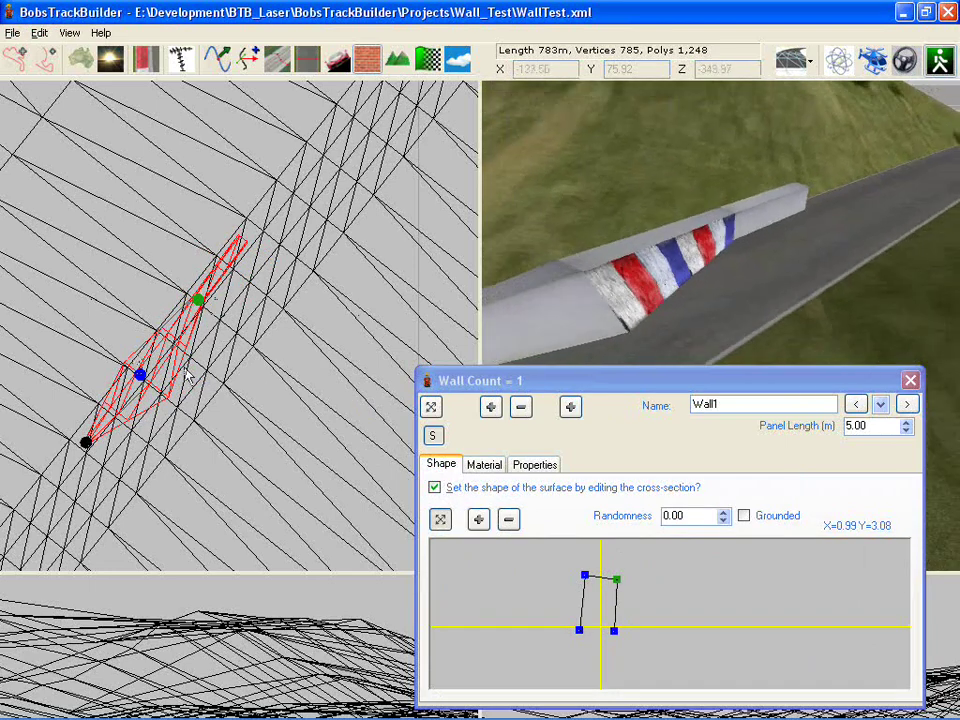
# Move the wall's far end node off the road edge and up the hillside
pyautogui.click(430, 406)
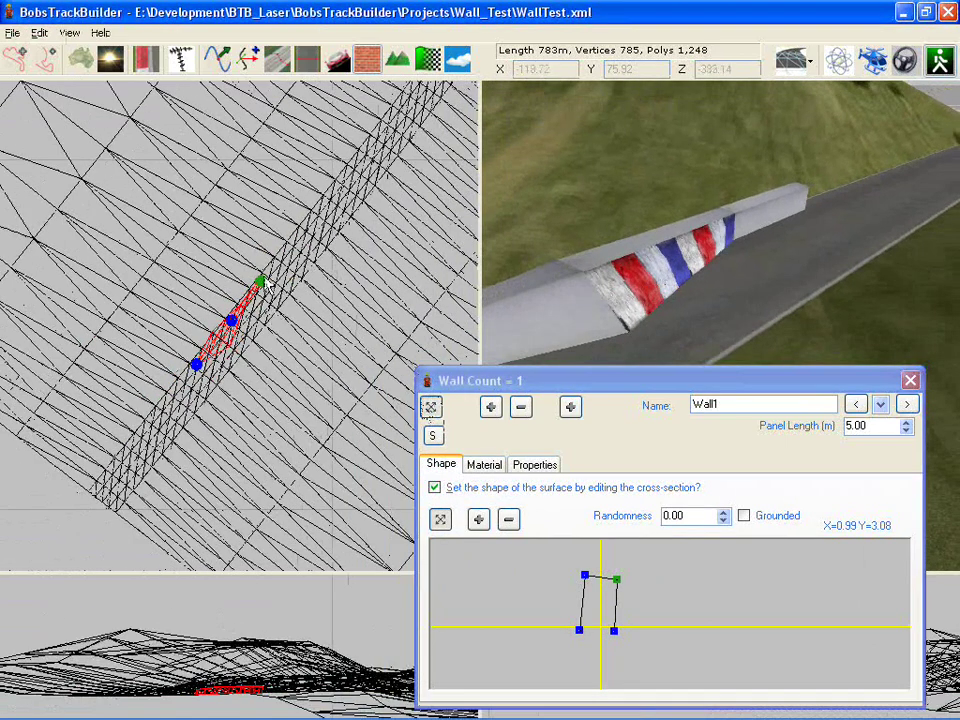
pyautogui.moveTo(261, 252); pyautogui.dragTo(257, 219)
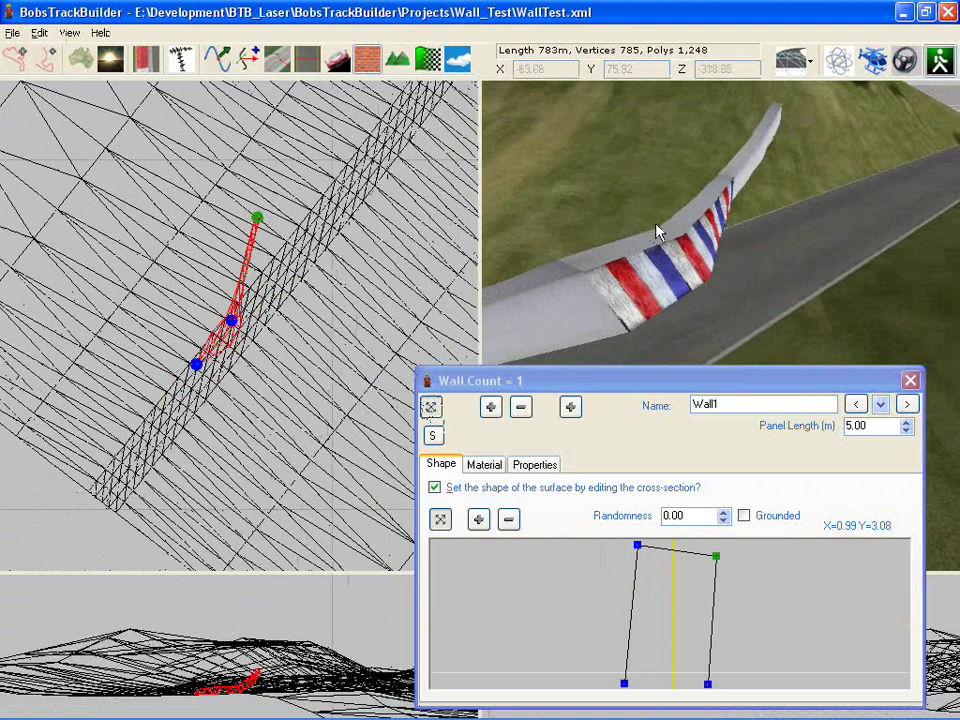
pyautogui.moveTo(664, 224); pyautogui.dragTo(632, 220, button='middle')
pyautogui.moveTo(632, 229); pyautogui.dragTo(600, 210, button='right')
# Shift the wall's middle and start nodes along the road edge and bring the far end node back beside the road
pyautogui.moveTo(231, 320)
pyautogui.mouseDown()
pyautogui.moveTo(229, 289)
pyautogui.moveTo(205, 263)
pyautogui.moveTo(238, 325)
pyautogui.mouseUp()
pyautogui.moveTo(196, 364); pyautogui.dragTo(181, 385)
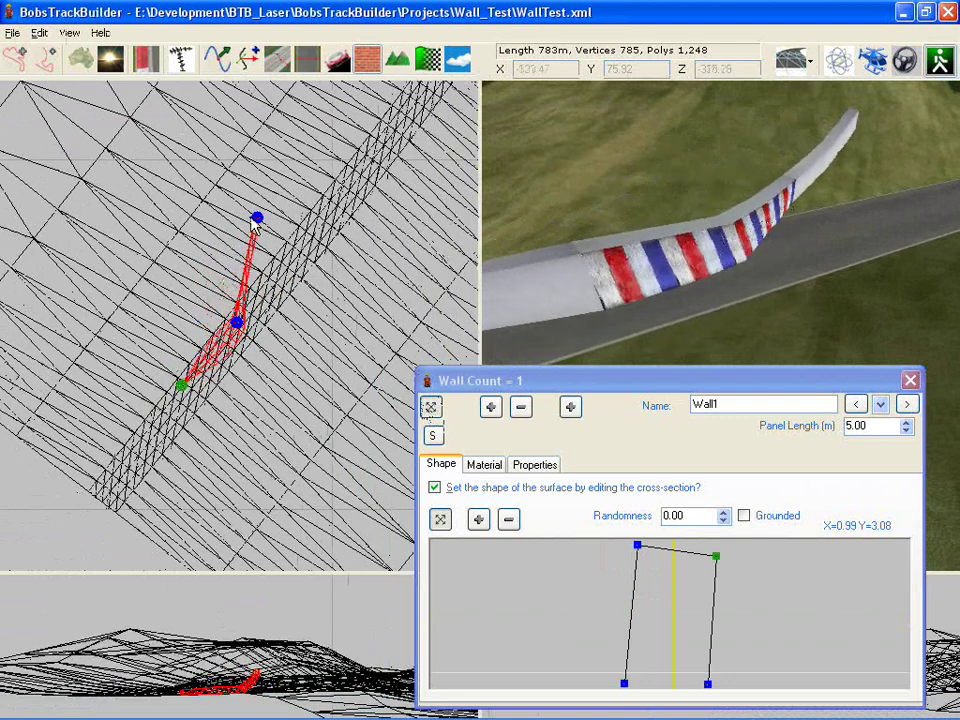
pyautogui.moveTo(257, 218); pyautogui.dragTo(273, 279)
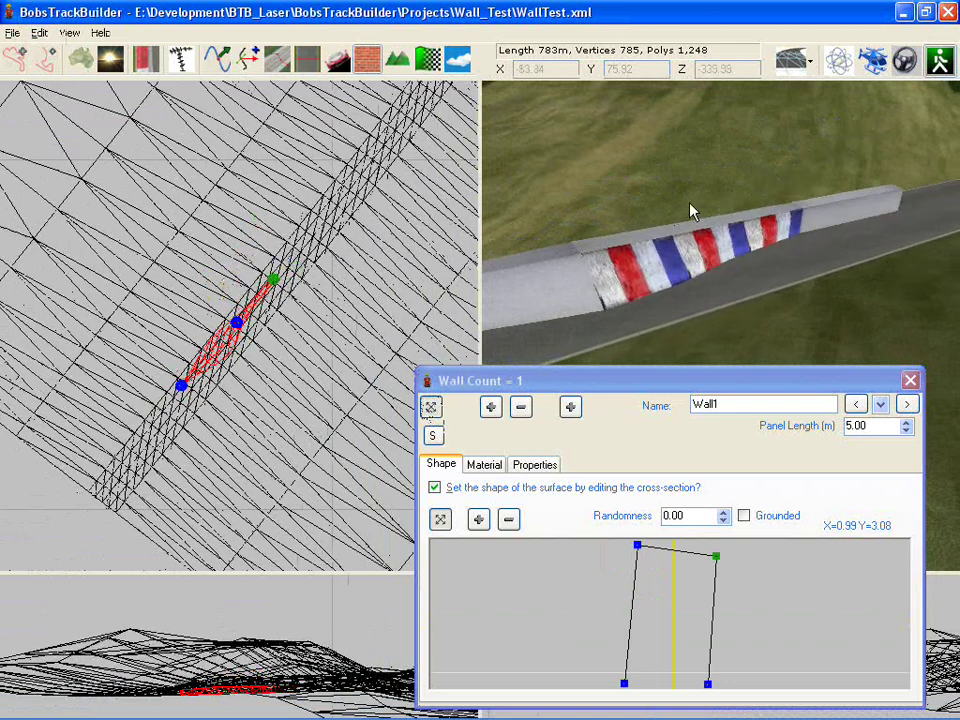
pyautogui.moveTo(690, 205); pyautogui.dragTo(782, 215)
pyautogui.scroll(2, 719, 219)
pyautogui.scroll(-1, 720, 219)
pyautogui.scroll(3, 783, 276)
pyautogui.scroll(-3, 776, 212)
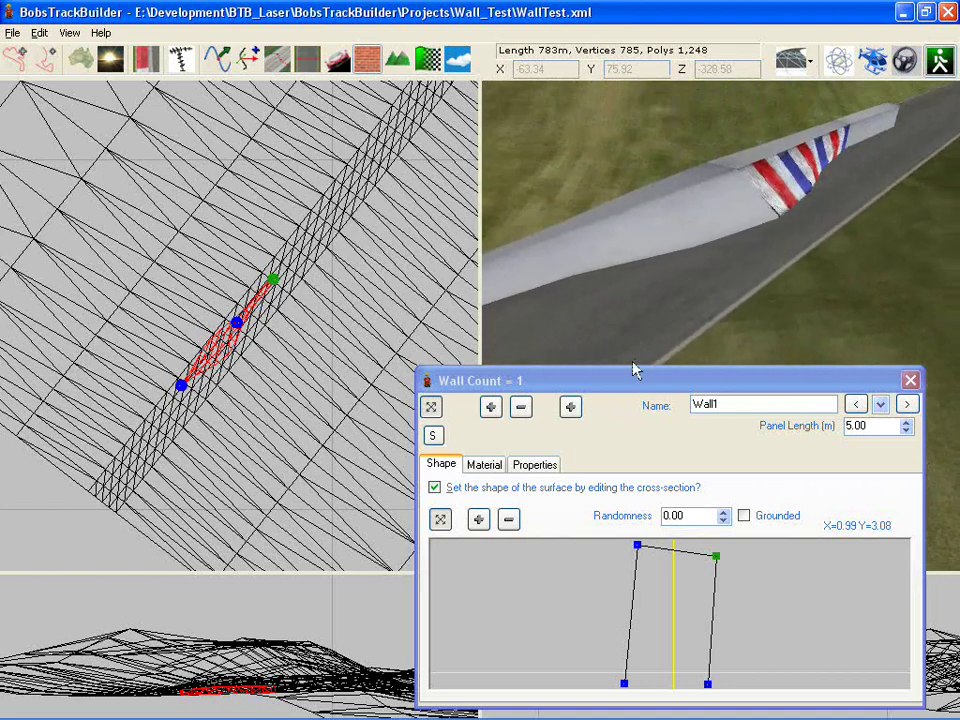
# Delete the existing wall and add a new two-node wall along the road edge
pyautogui.click(520, 406)
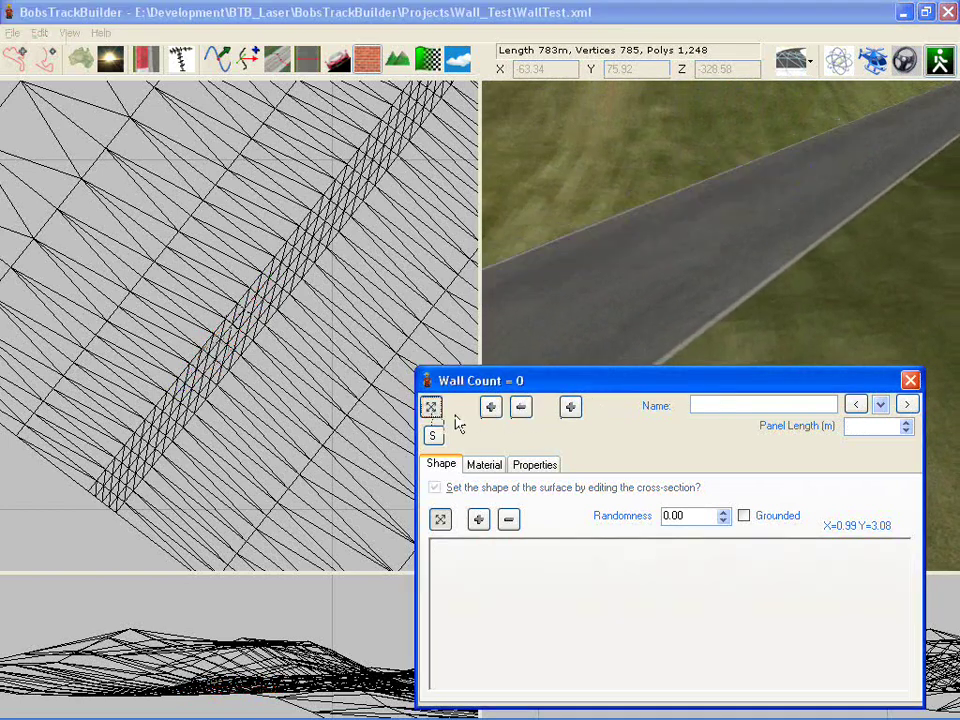
pyautogui.click(570, 406)
pyautogui.scroll(2, 222, 380)
pyautogui.scroll(2, 158, 425)
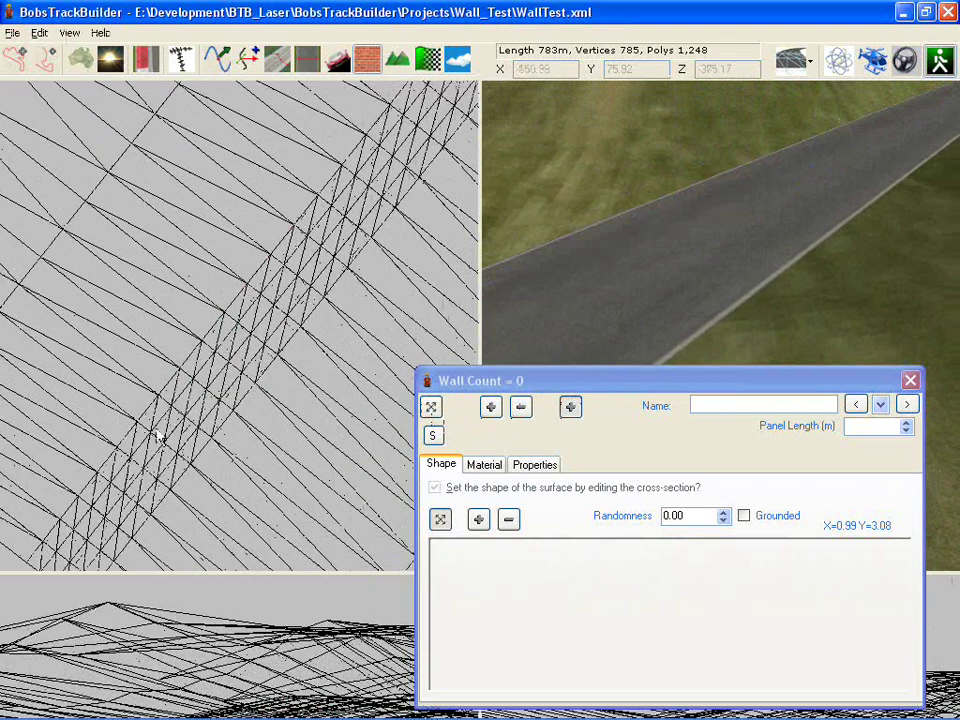
pyautogui.click(144, 432)
pyautogui.click(249, 328)
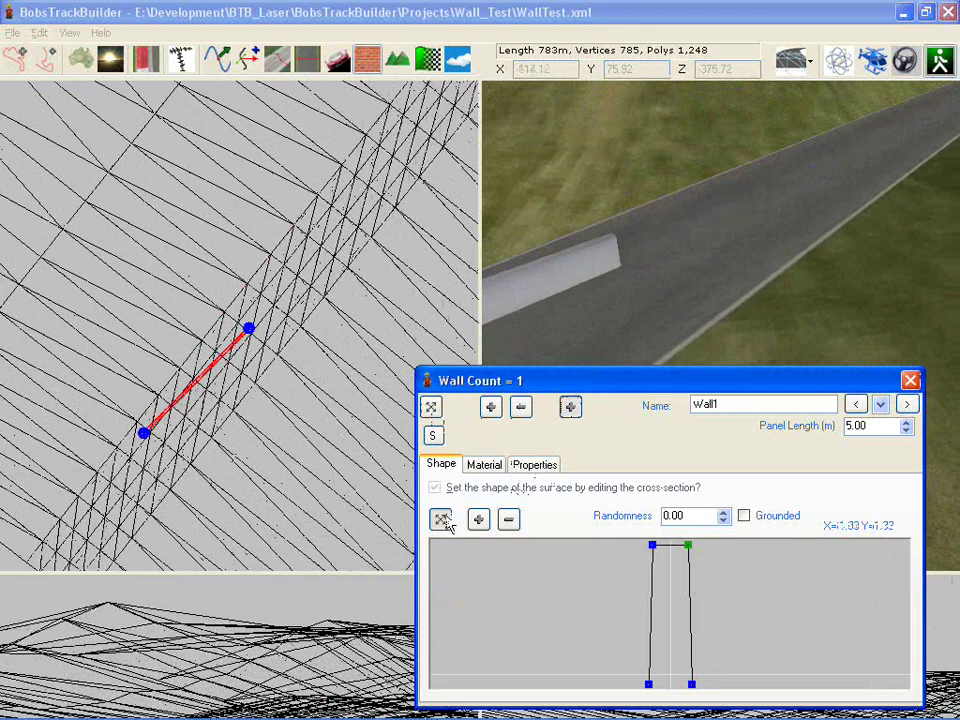
# Remove the two lower cross-section points to leave a flat strip, and apply the ripple001 venue material to it
pyautogui.click(509, 520)
pyautogui.click(648, 684)
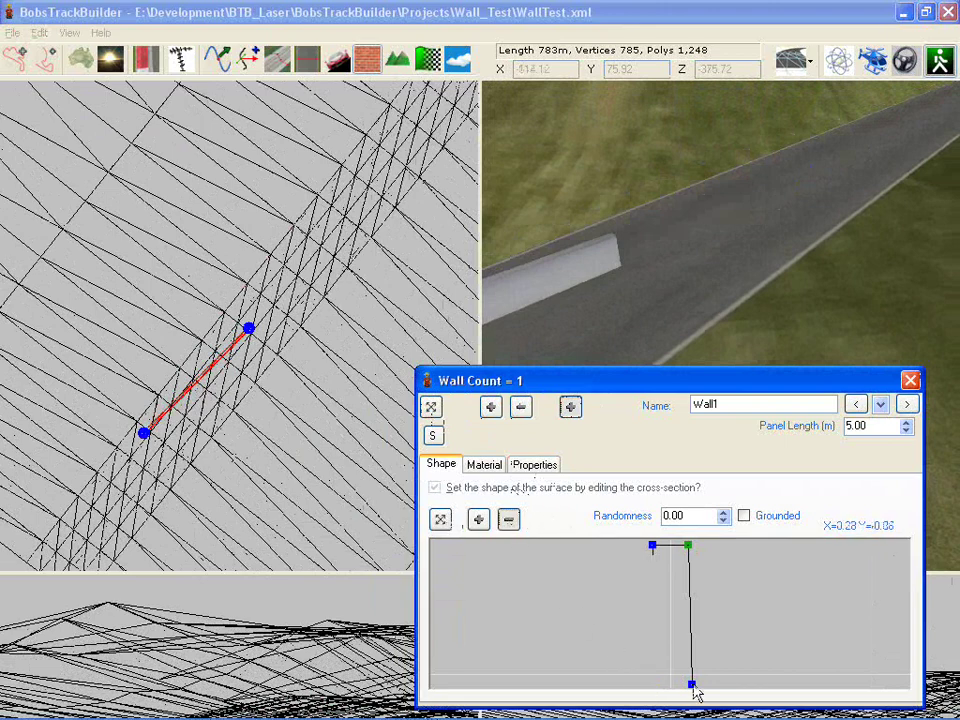
pyautogui.click(484, 464)
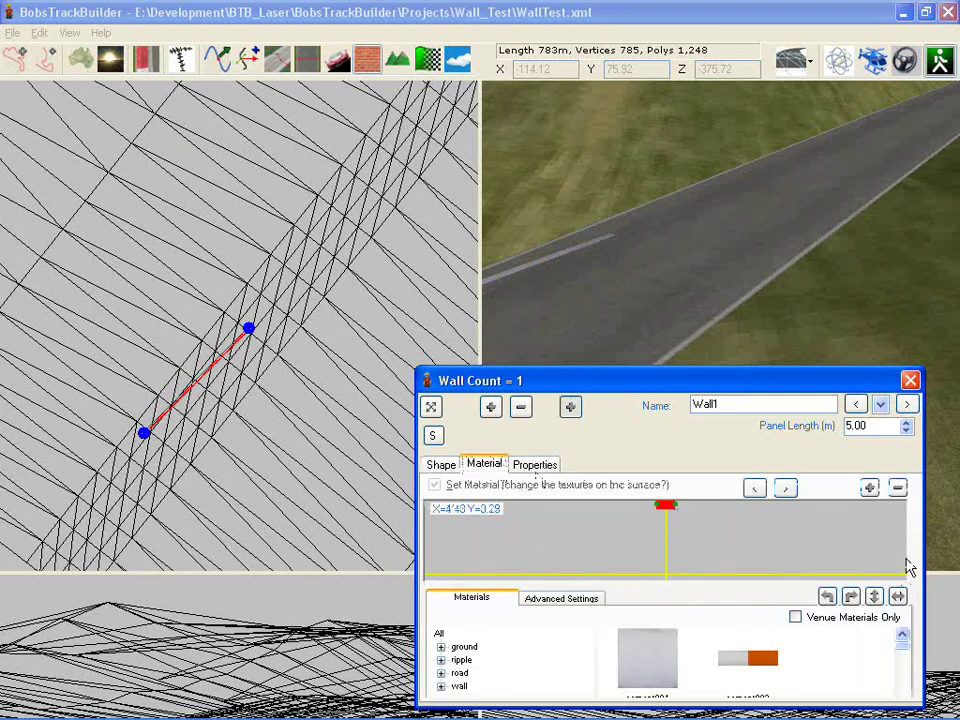
pyautogui.click(898, 488)
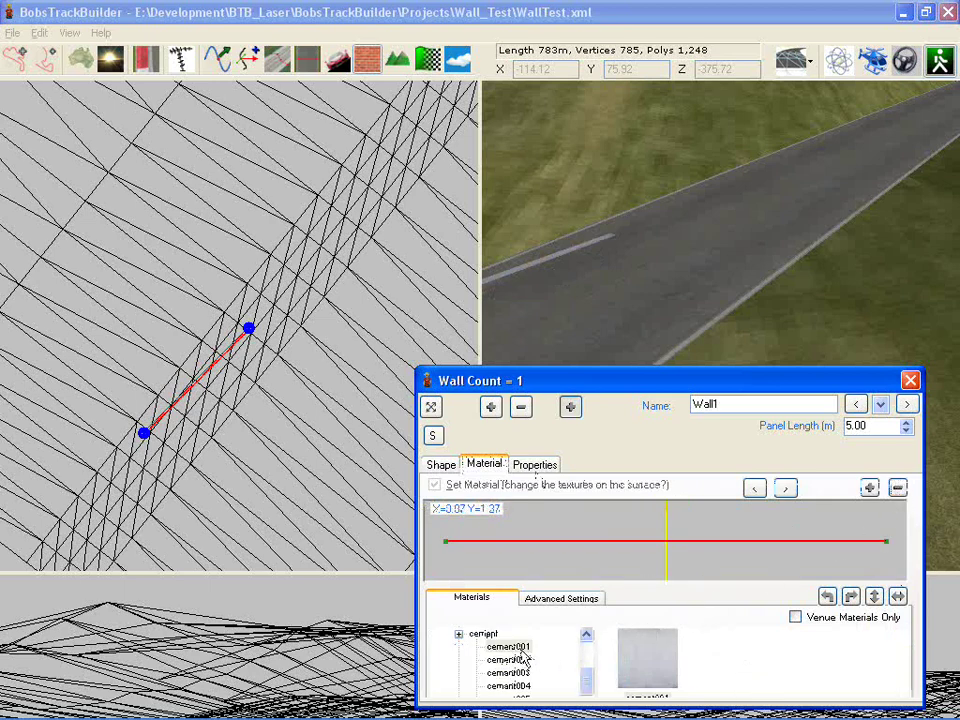
pyautogui.click(795, 617)
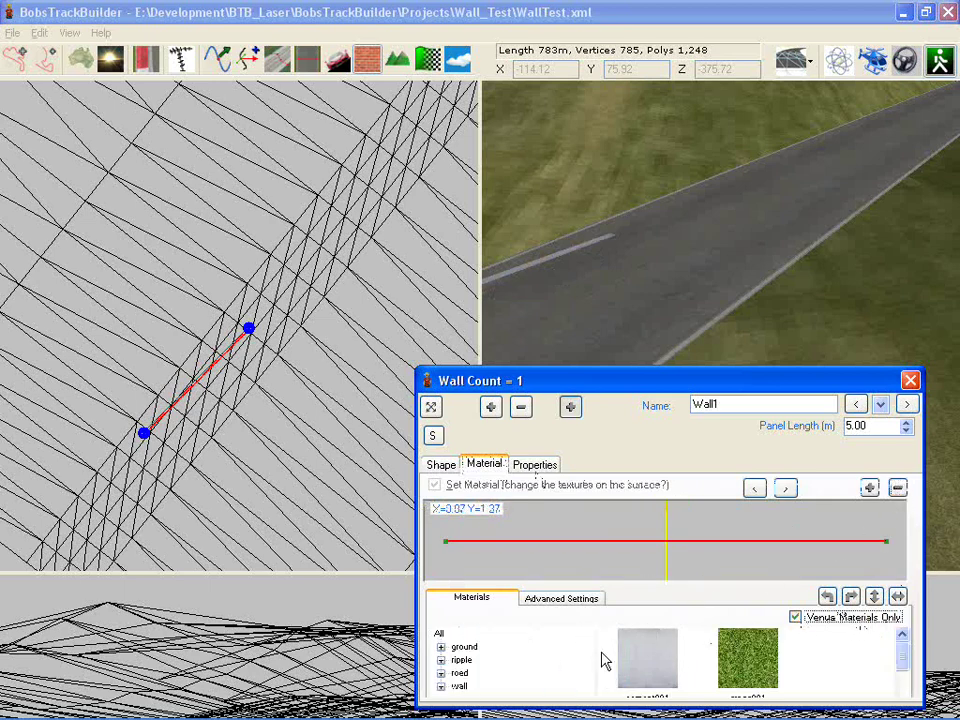
pyautogui.click(462, 660)
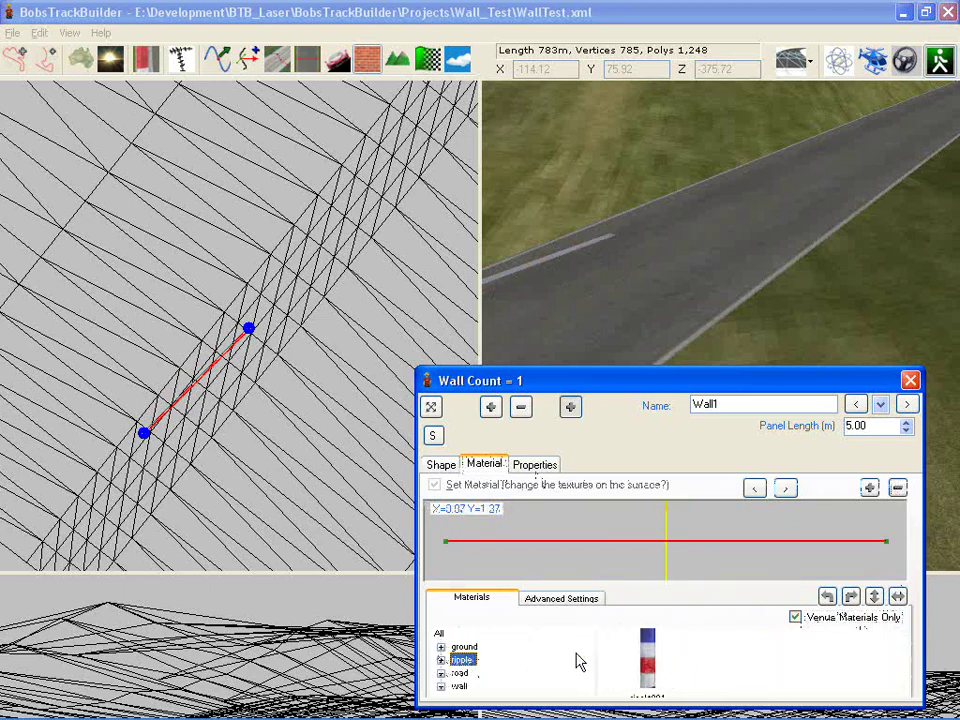
pyautogui.click(652, 665)
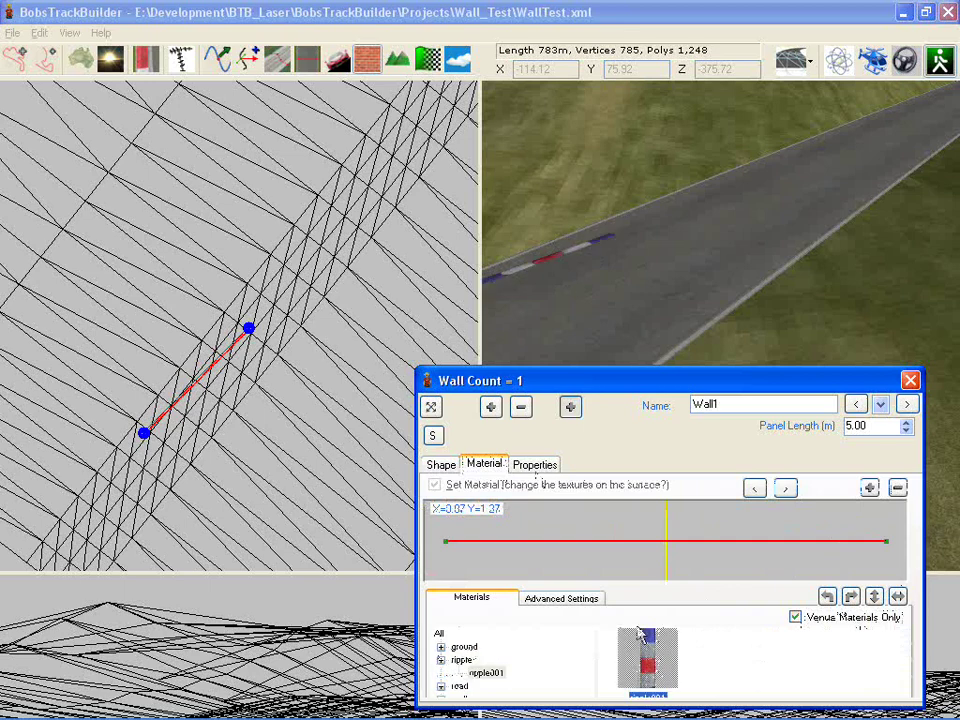
# Lower the flat strip's cross-section to just above the ground line and widen it slightly outward
pyautogui.moveTo(585, 297); pyautogui.dragTo(684, 251)
pyautogui.scroll(-1, 685, 258)
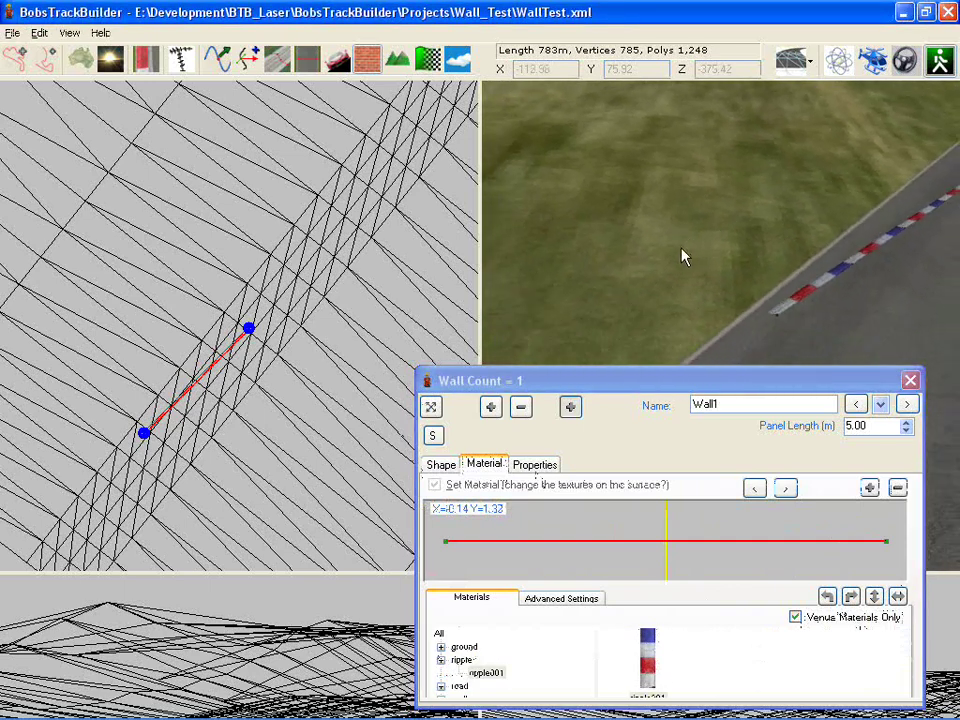
pyautogui.click(445, 466)
pyautogui.scroll(3, 917, 180)
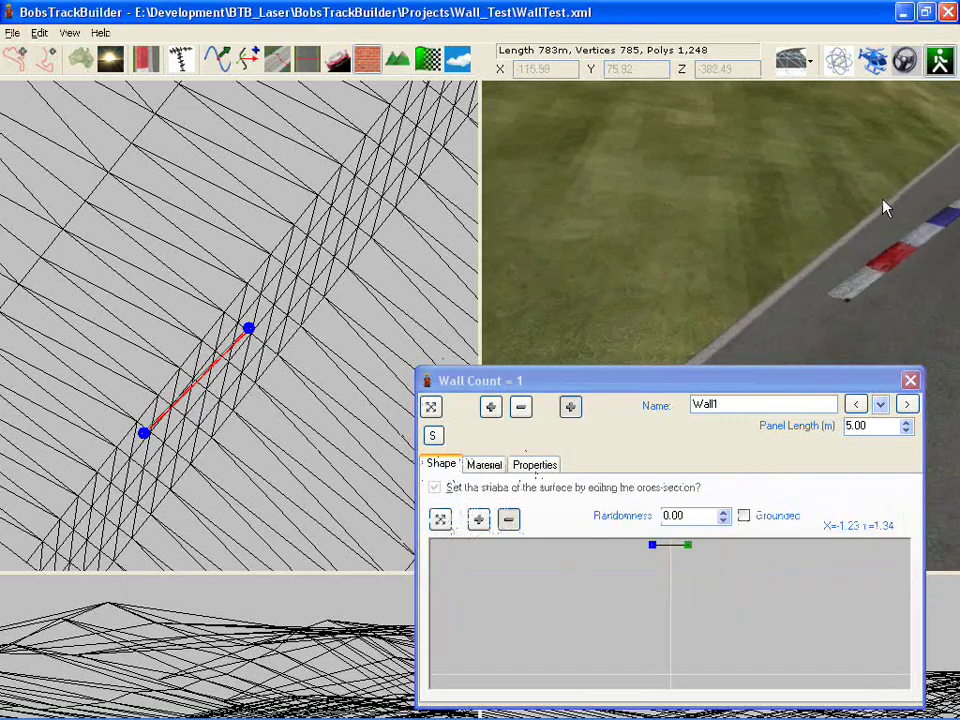
pyautogui.moveTo(883, 207); pyautogui.dragTo(930, 177)
pyautogui.moveTo(930, 185); pyautogui.dragTo(926, 208, button='right')
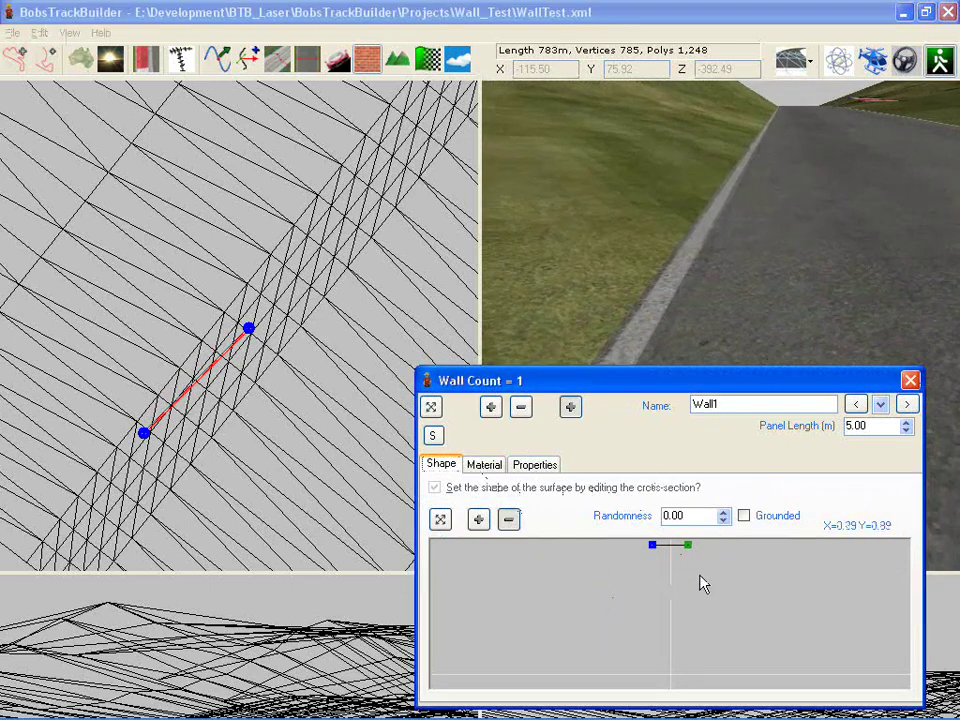
pyautogui.click(441, 520)
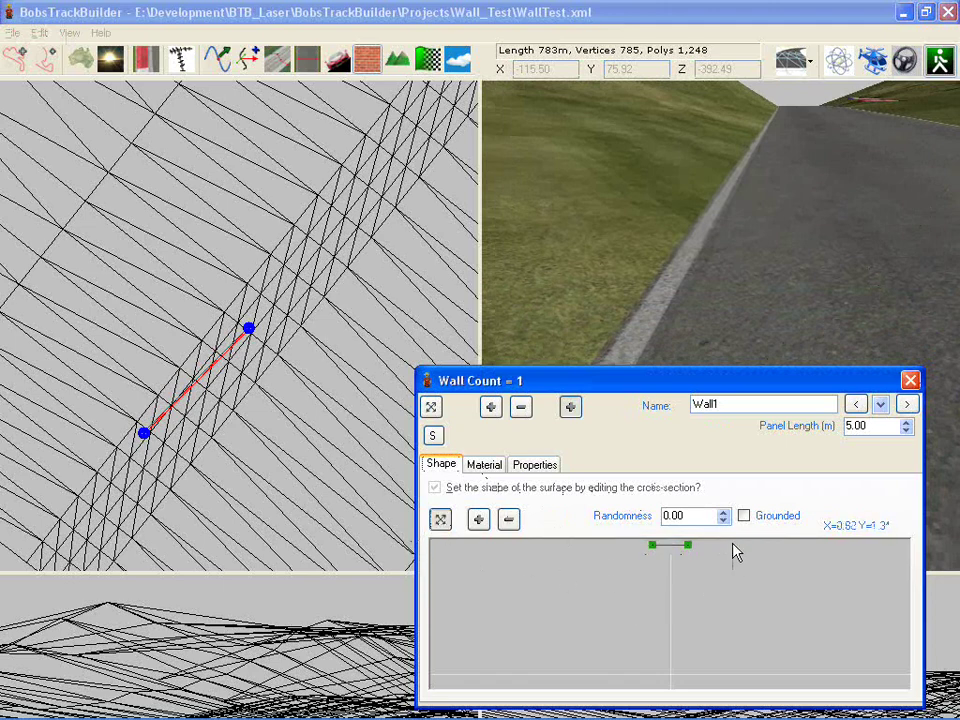
pyautogui.moveTo(690, 548); pyautogui.dragTo(689, 670)
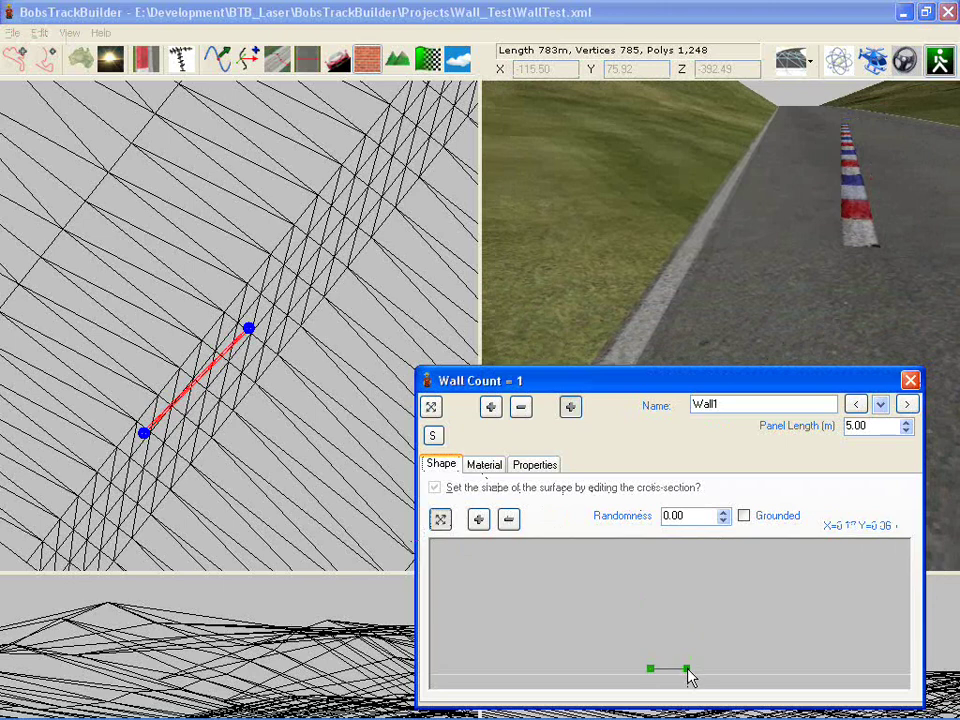
pyautogui.moveTo(688, 670); pyautogui.dragTo(695, 670)
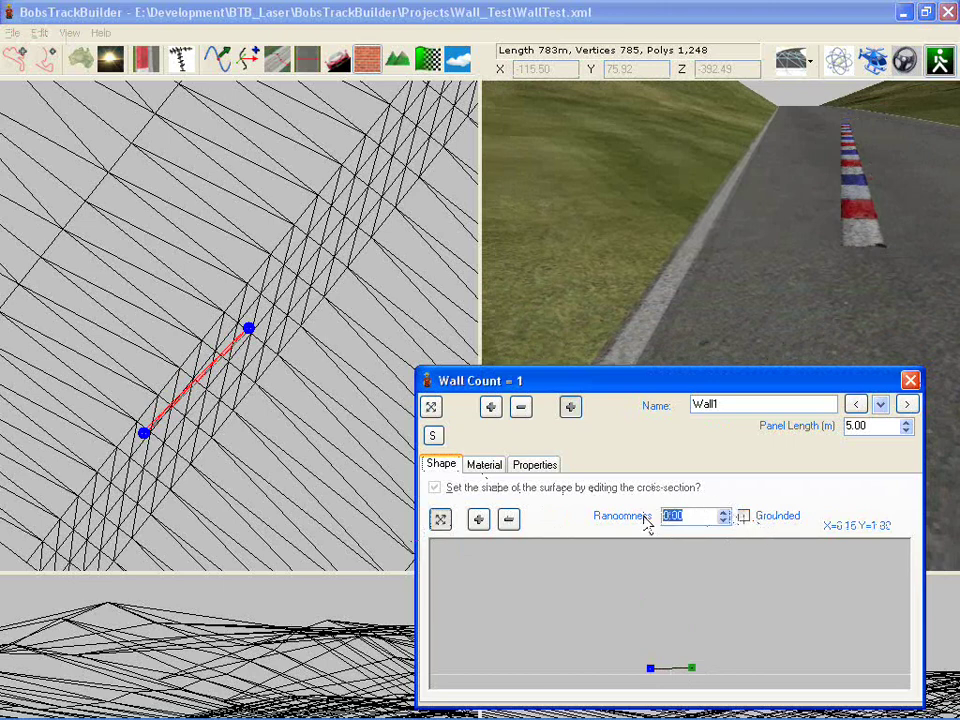
# Add randomness to the strip's outer cross-section point and pull it up and outward into a steep slope
pyautogui.click(624, 636)
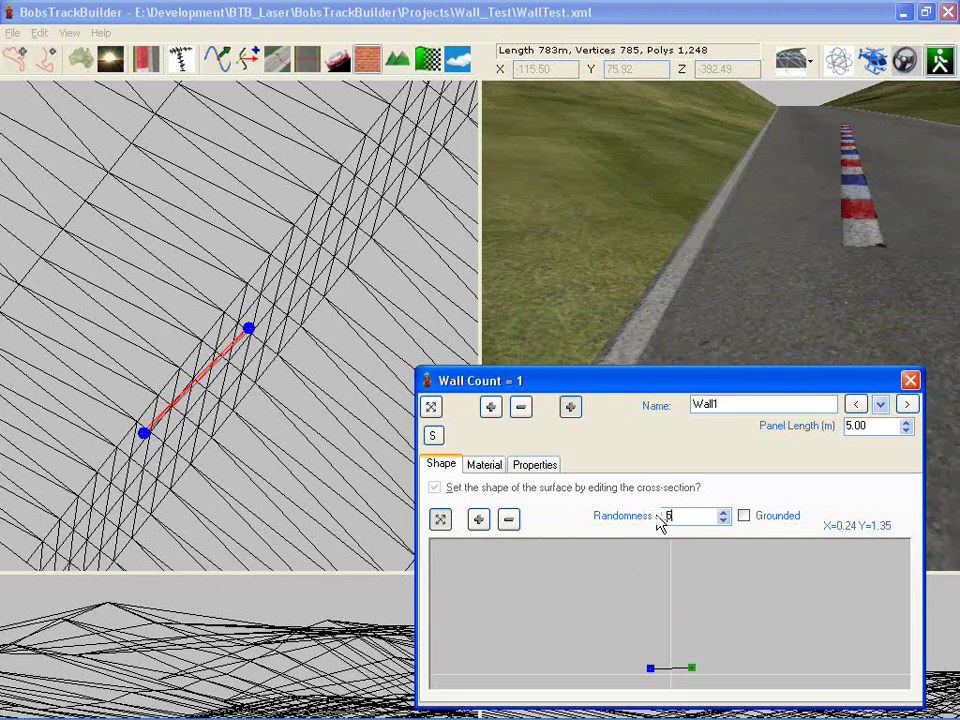
pyautogui.press('Tab')
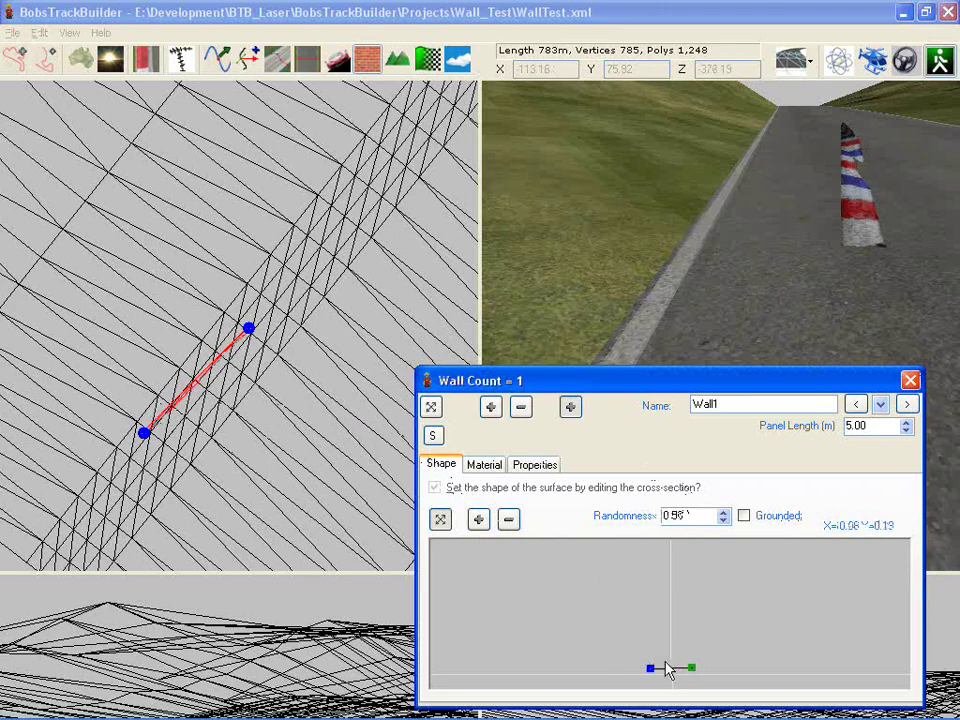
pyautogui.moveTo(693, 671); pyautogui.dragTo(857, 499)
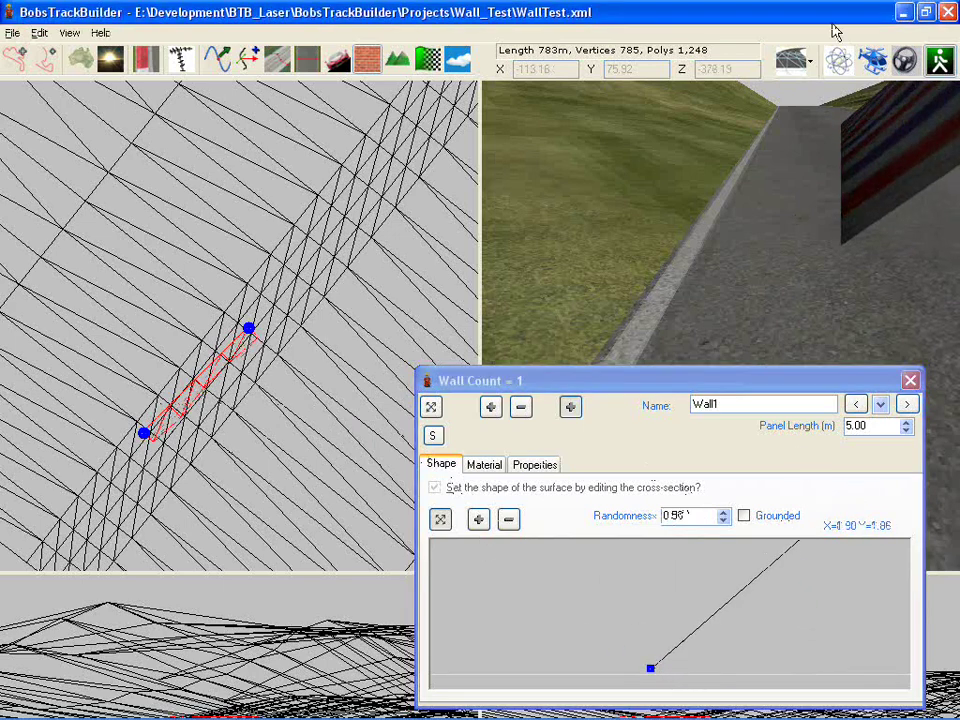
pyautogui.moveTo(811, 149); pyautogui.dragTo(737, 212)
pyautogui.scroll(-3, 756, 595)
pyautogui.moveTo(752, 596); pyautogui.dragTo(695, 611, button='middle')
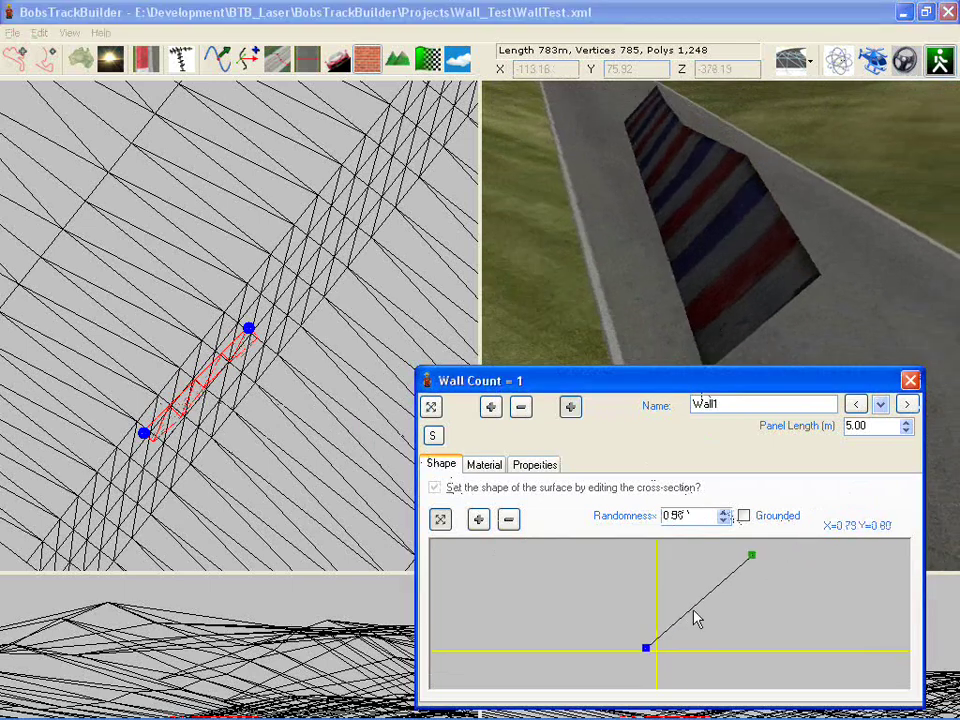
# Set the outer point's randomness to 0.10 and extend the wall by moving its far end node further along the road
pyautogui.click(676, 516)
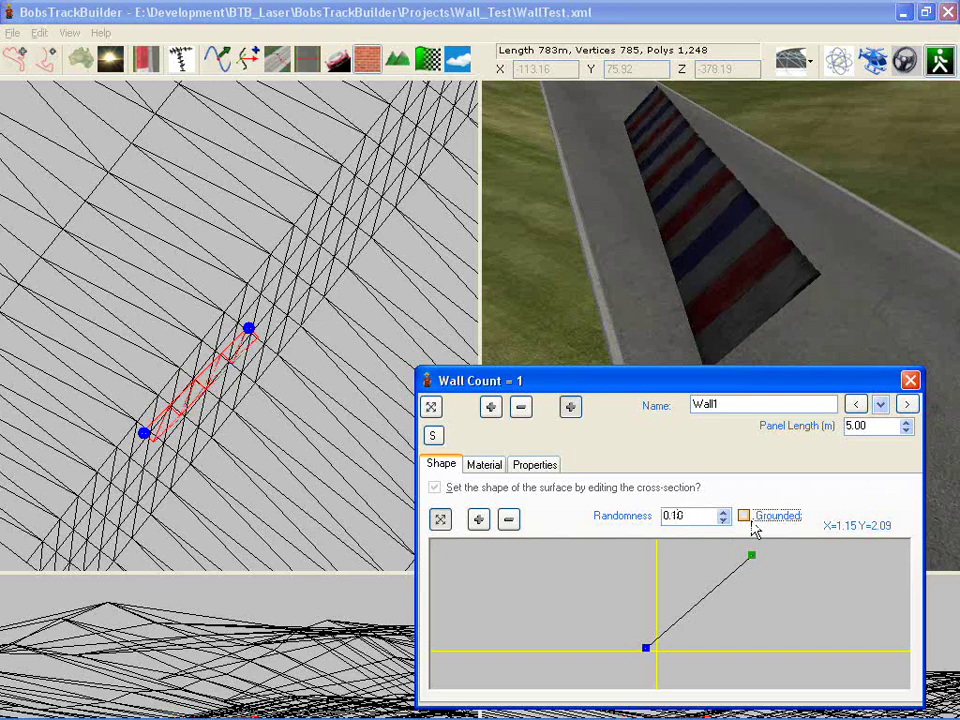
pyautogui.click(710, 311)
pyautogui.moveTo(689, 175); pyautogui.dragTo(672, 158)
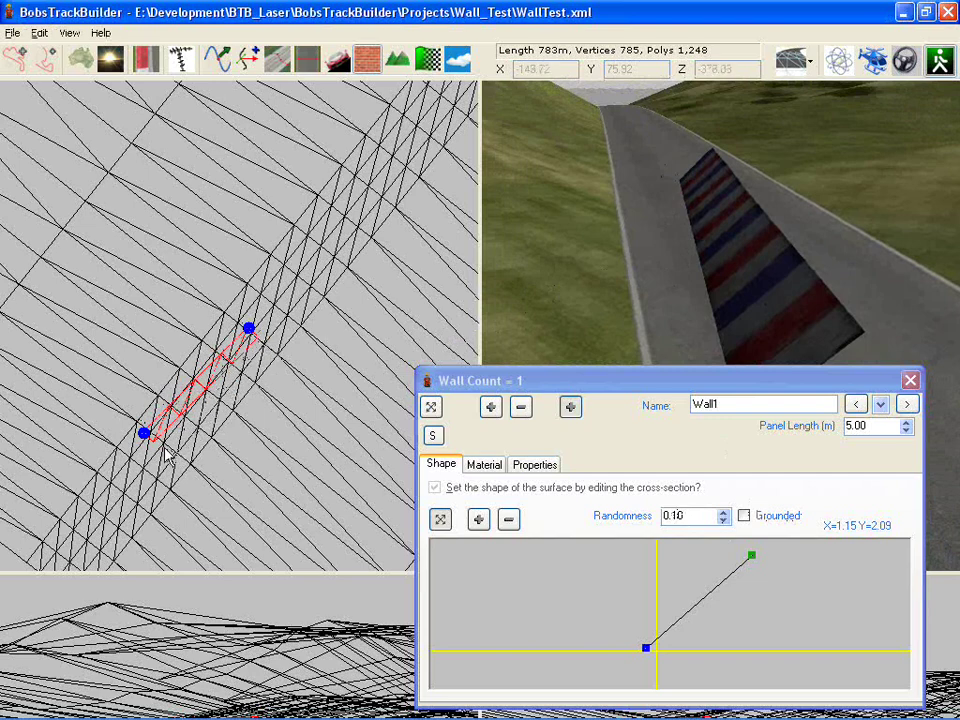
pyautogui.click(430, 407)
pyautogui.moveTo(249, 328); pyautogui.dragTo(308, 245)
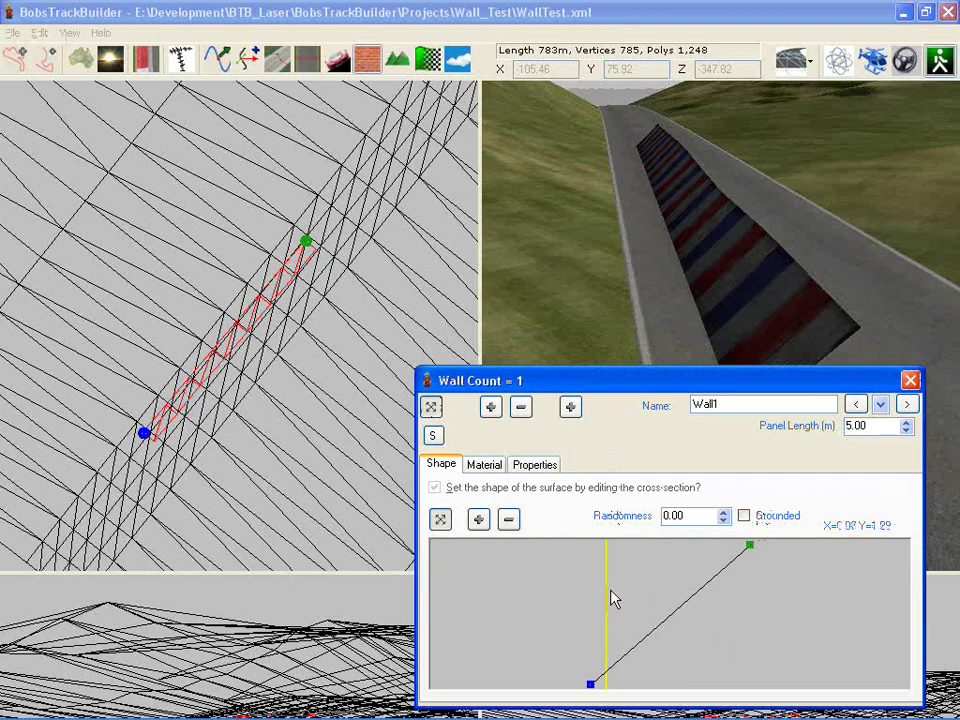
# Examine the wall's surface properties and how its lower cross-section point sits against the ground line
pyautogui.click(546, 467)
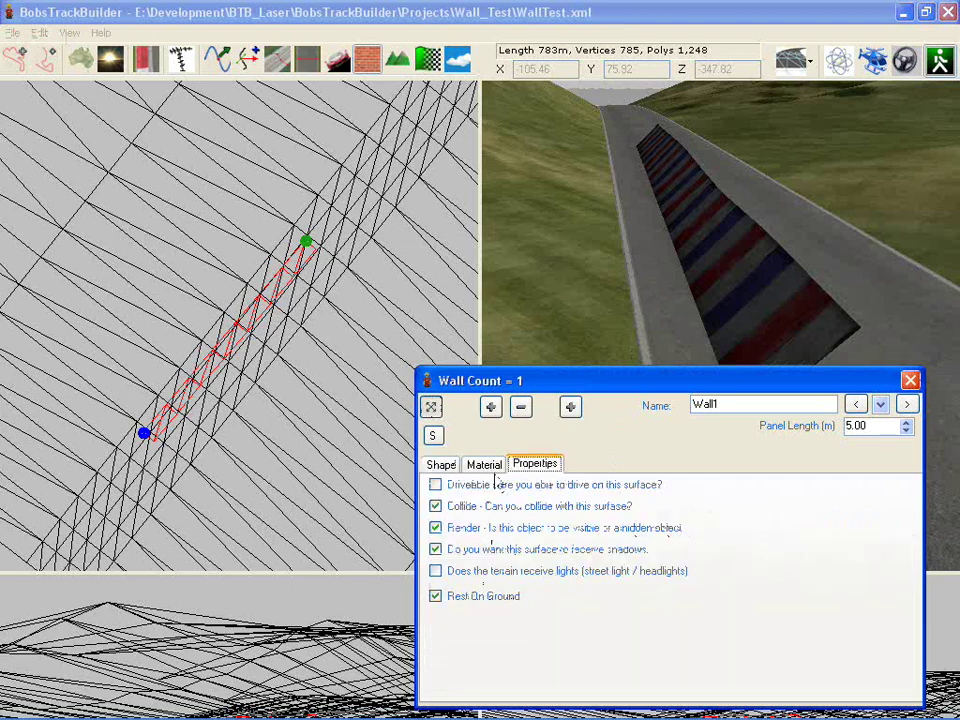
pyautogui.click(739, 306)
pyautogui.moveTo(748, 282); pyautogui.dragTo(700, 305)
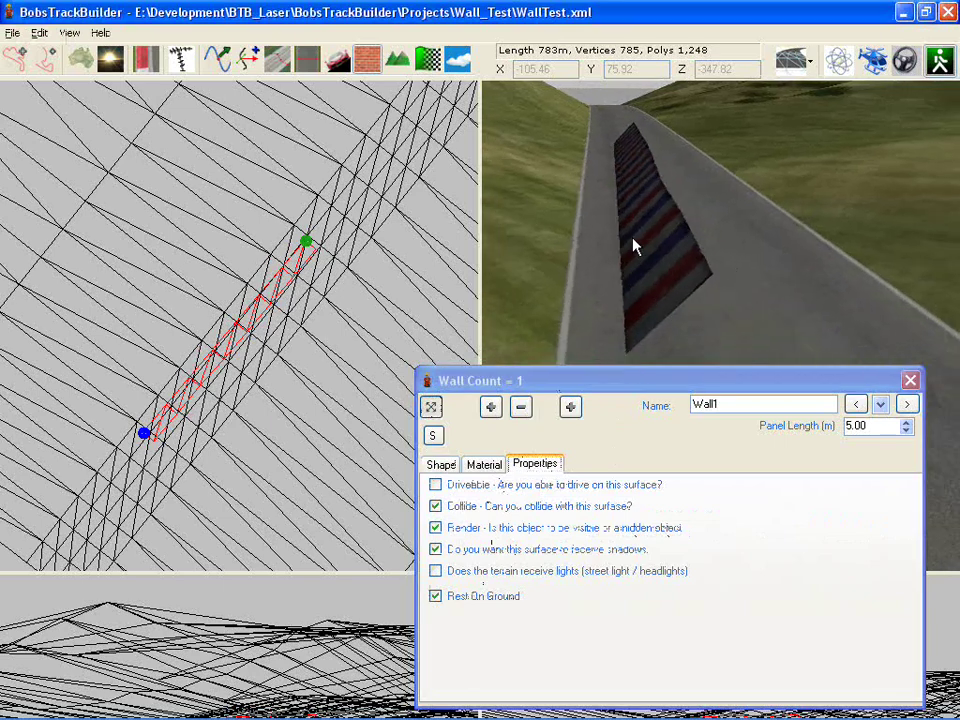
pyautogui.click(441, 464)
pyautogui.scroll(-3, 599, 650)
pyautogui.moveTo(600, 650); pyautogui.dragTo(592, 600, button='right')
pyautogui.scroll(2, 596, 626)
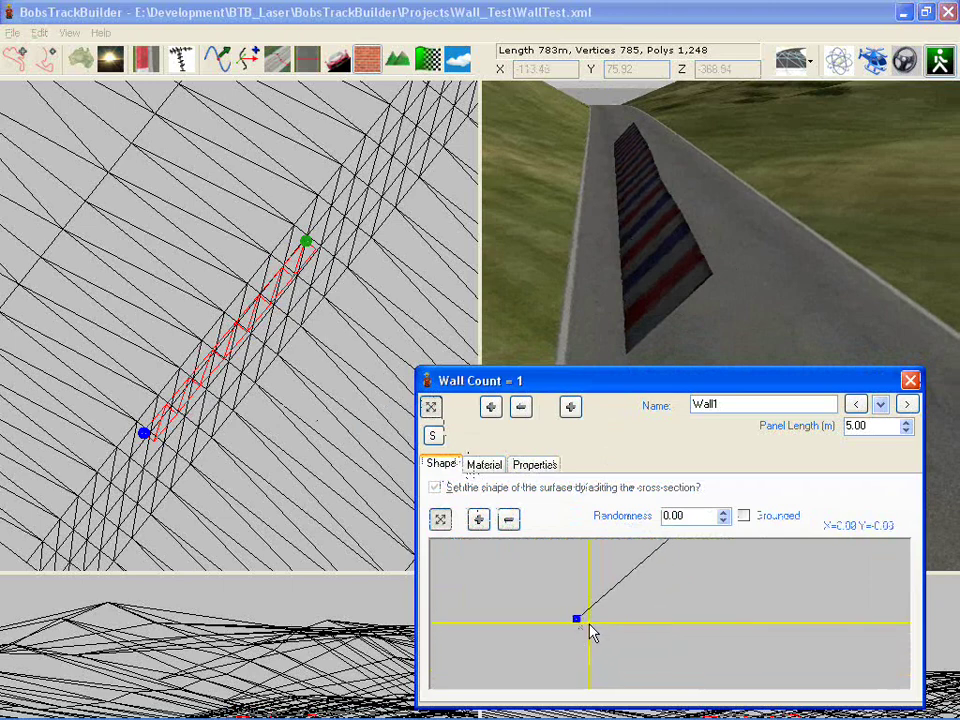
pyautogui.click(655, 358)
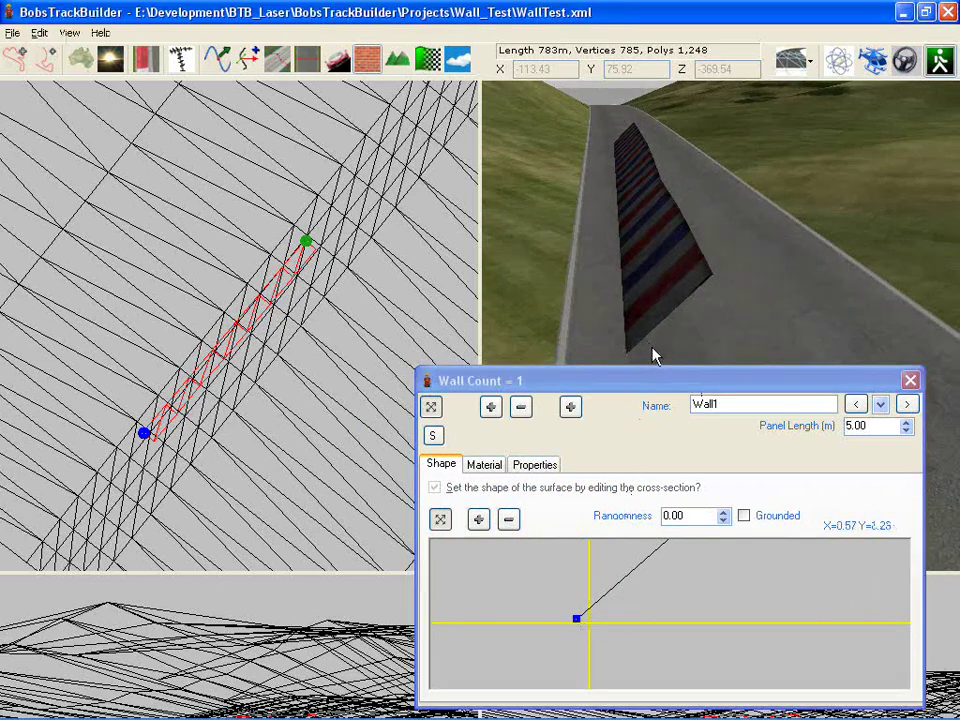
# Make the outer cross-section point grounded and reshape the profile into a wider, gently sloping strip
pyautogui.scroll(-2, 598, 607)
pyautogui.moveTo(598, 607); pyautogui.dragTo(600, 653, button='middle')
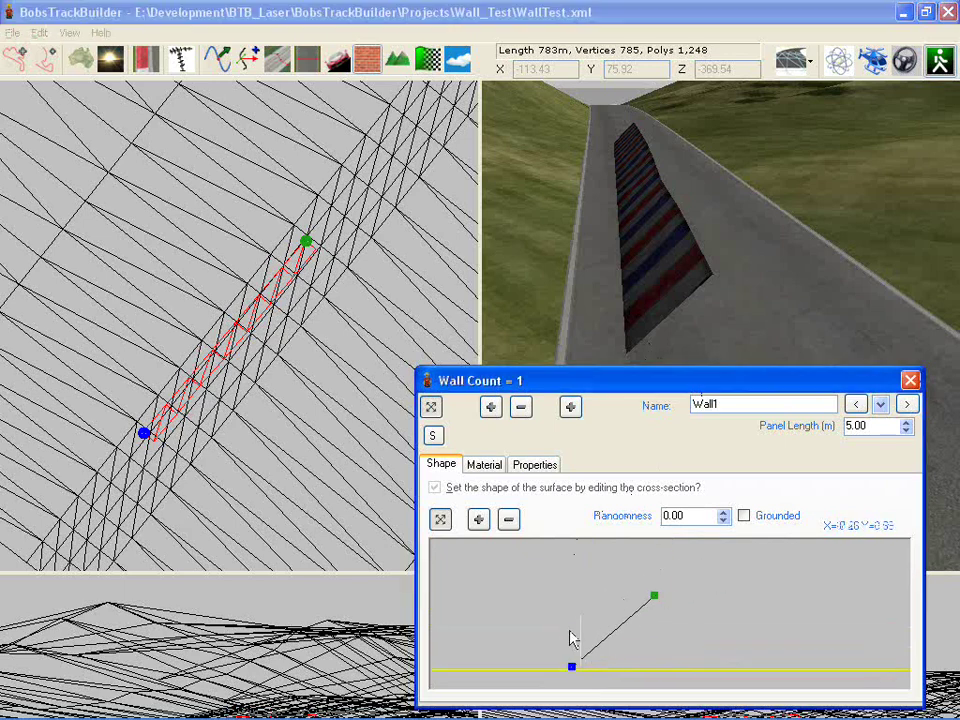
pyautogui.moveTo(579, 660); pyautogui.dragTo(624, 611)
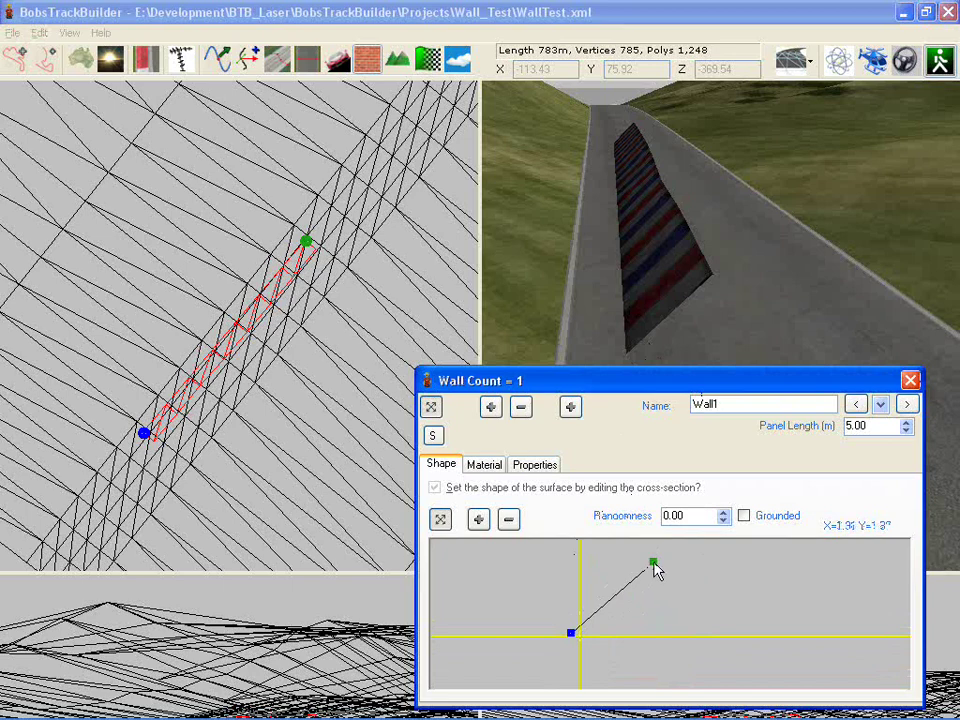
pyautogui.click(745, 517)
pyautogui.moveTo(653, 565); pyautogui.dragTo(649, 616)
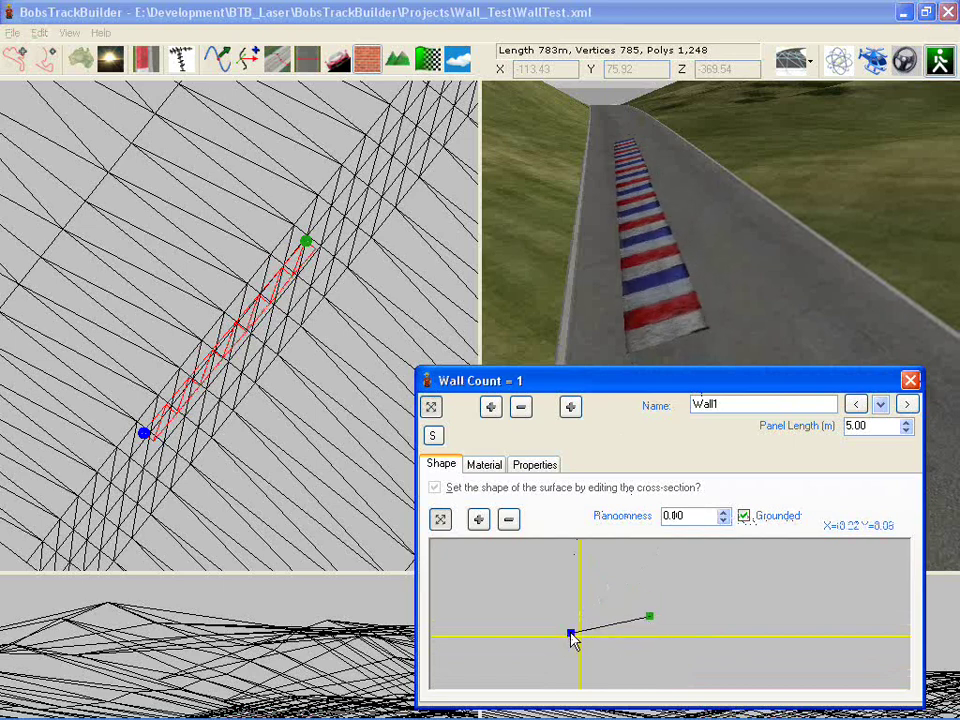
pyautogui.moveTo(572, 636); pyautogui.dragTo(553, 619)
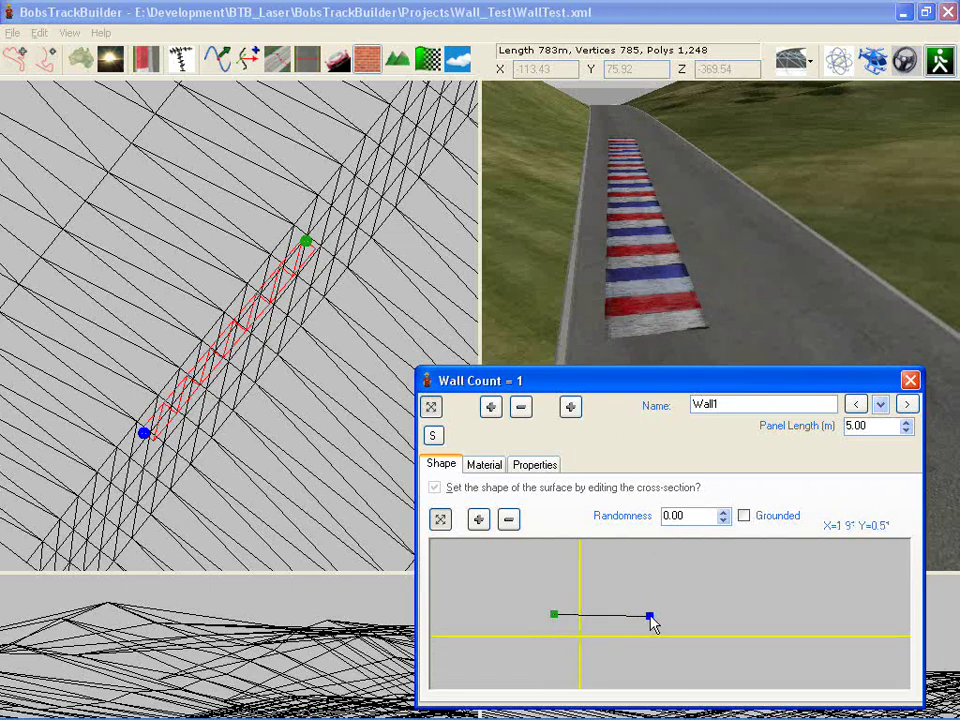
pyautogui.moveTo(651, 620); pyautogui.dragTo(651, 601)
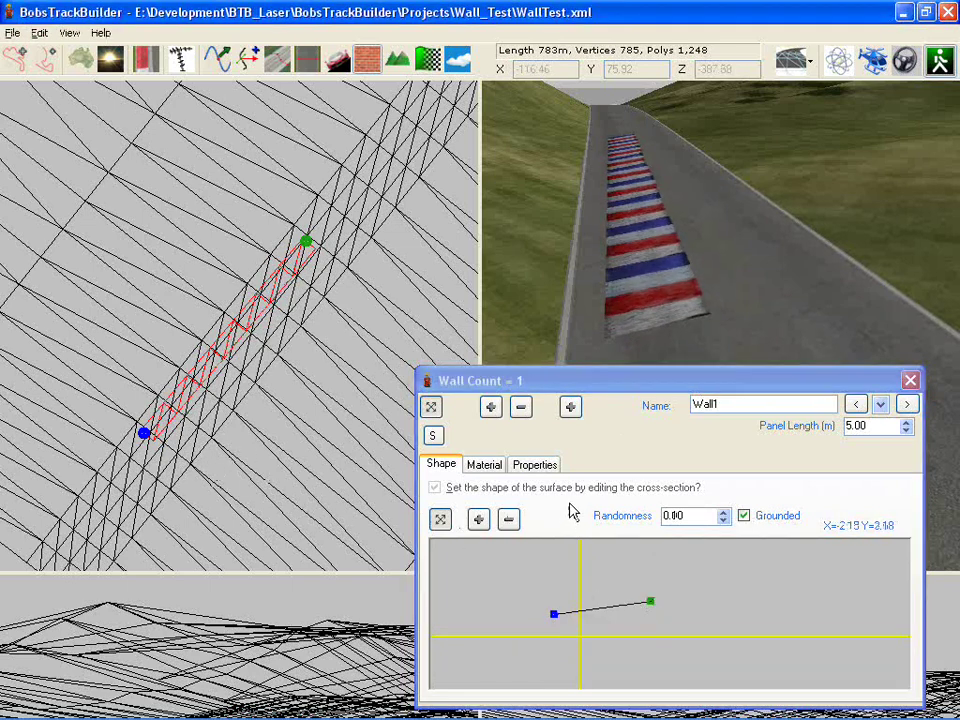
# Turn off Rest On Ground for the wall and return to its cross-section shape
pyautogui.click(540, 464)
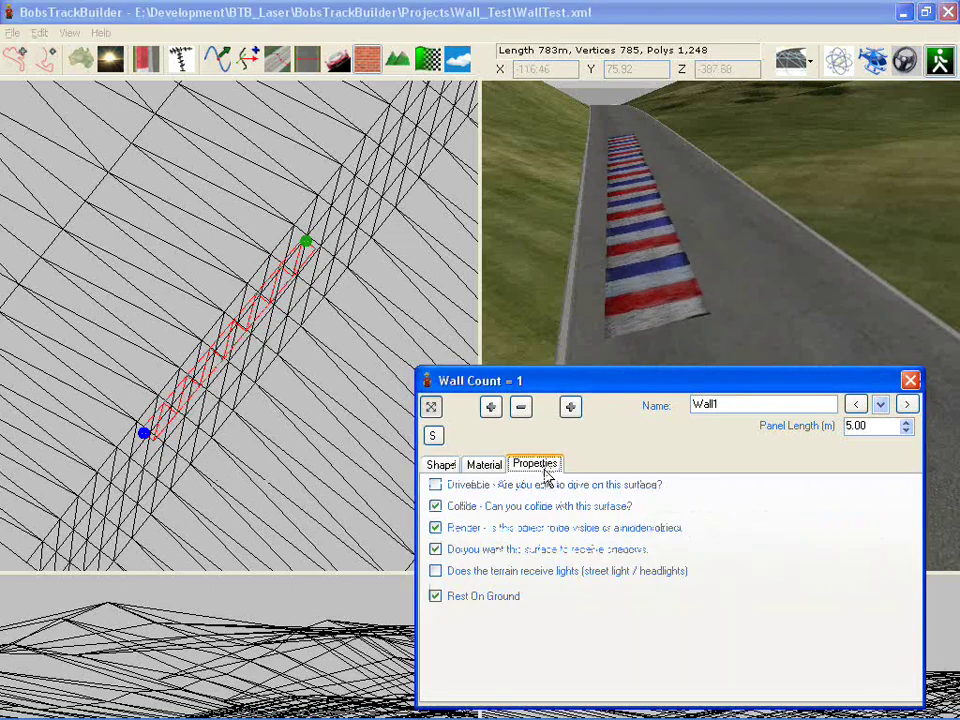
pyautogui.click(455, 598)
pyautogui.click(441, 465)
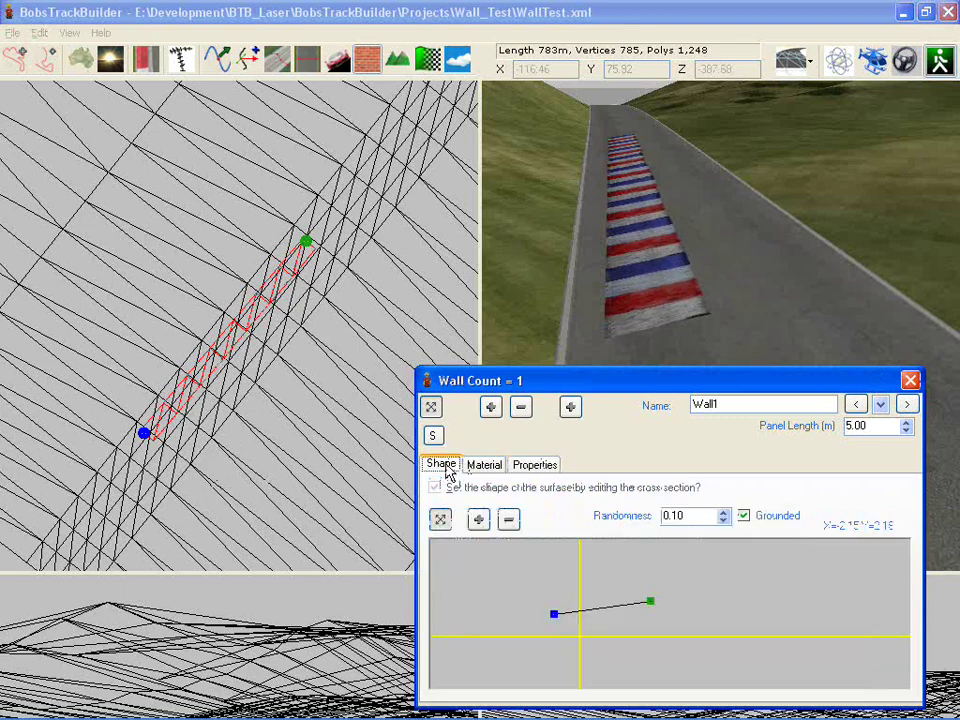
# Raise both of the wall's nodes well above the road in the side elevation view
pyautogui.scroll(-3, 321, 482)
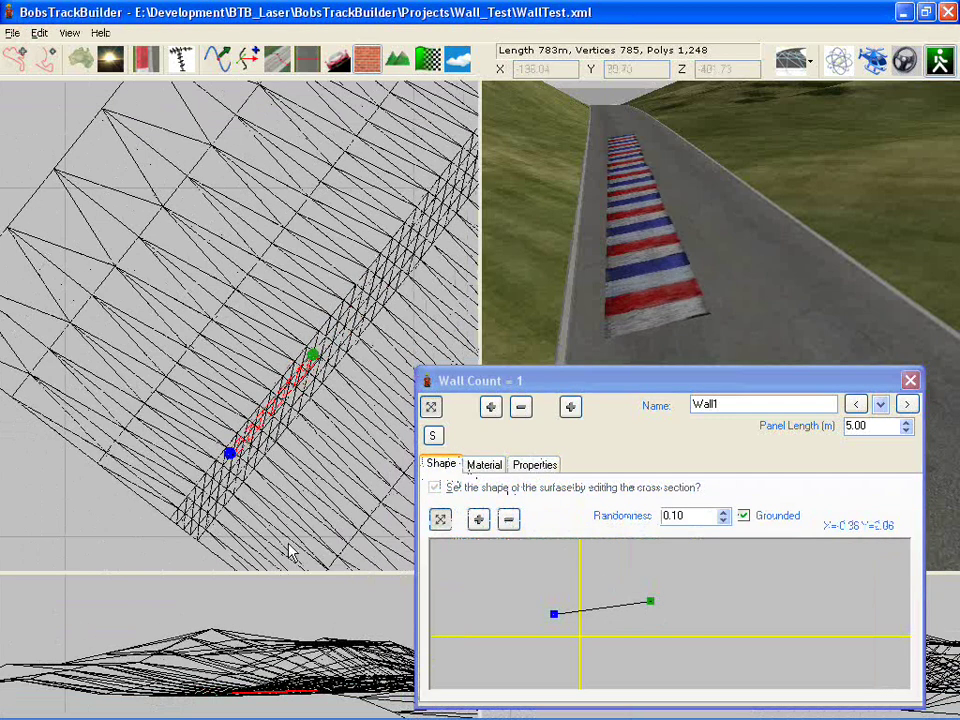
pyautogui.click(428, 403)
pyautogui.moveTo(289, 681); pyautogui.dragTo(286, 650, button='right')
pyautogui.scroll(-4, 285, 654)
pyautogui.moveTo(268, 692); pyautogui.dragTo(267, 631)
pyautogui.moveTo(290, 692); pyautogui.dragTo(290, 636)
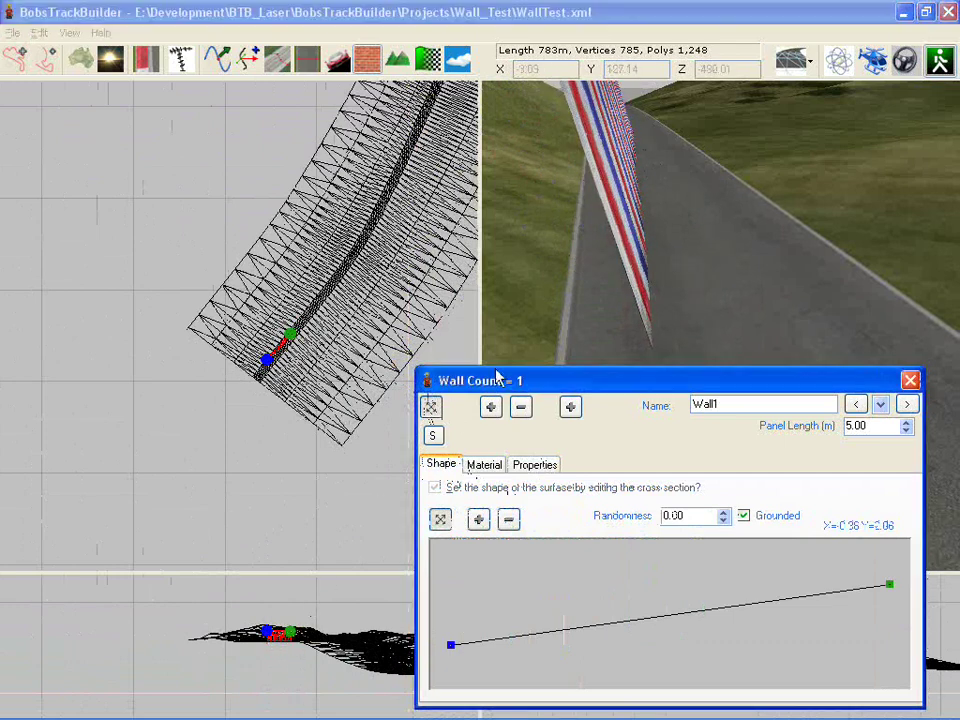
# Lower the wall's far node toward the road in the side elevation and shift the near node outward and slightly down
pyautogui.moveTo(648, 256); pyautogui.dragTo(569, 270, button='right')
pyautogui.scroll(-3, 601, 272)
pyautogui.moveTo(570, 278); pyautogui.dragTo(565, 285)
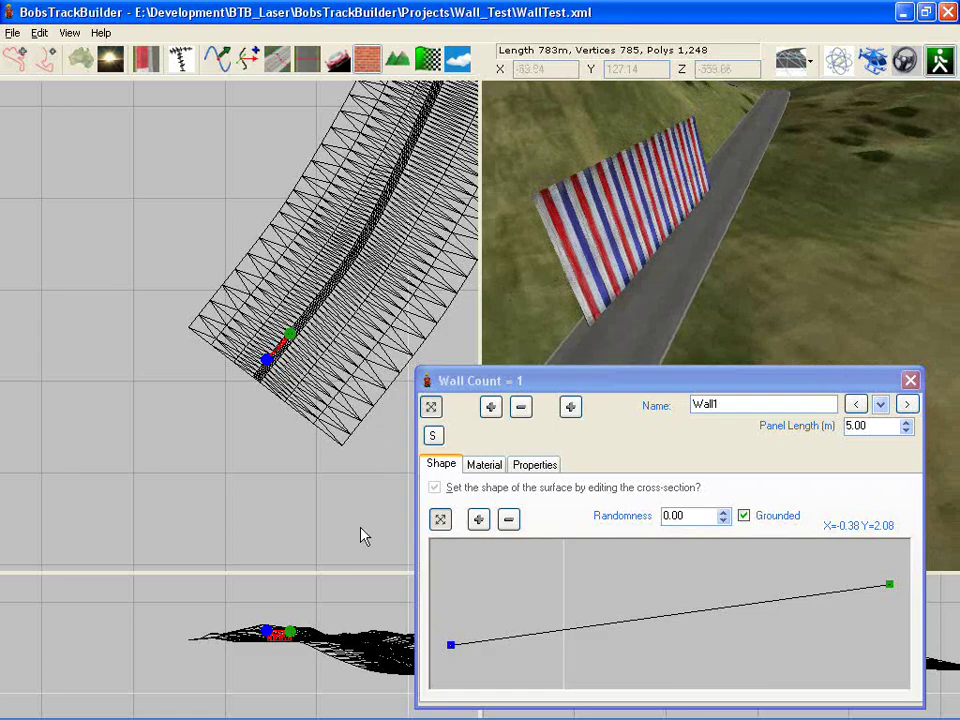
pyautogui.scroll(5, 300, 668)
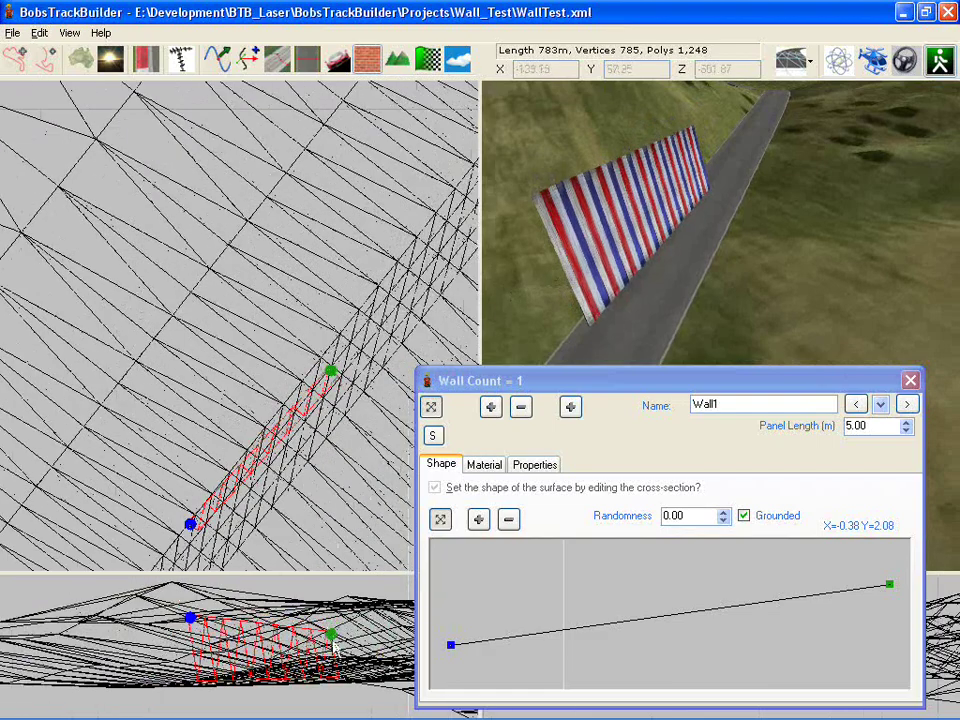
pyautogui.moveTo(334, 648); pyautogui.dragTo(340, 662)
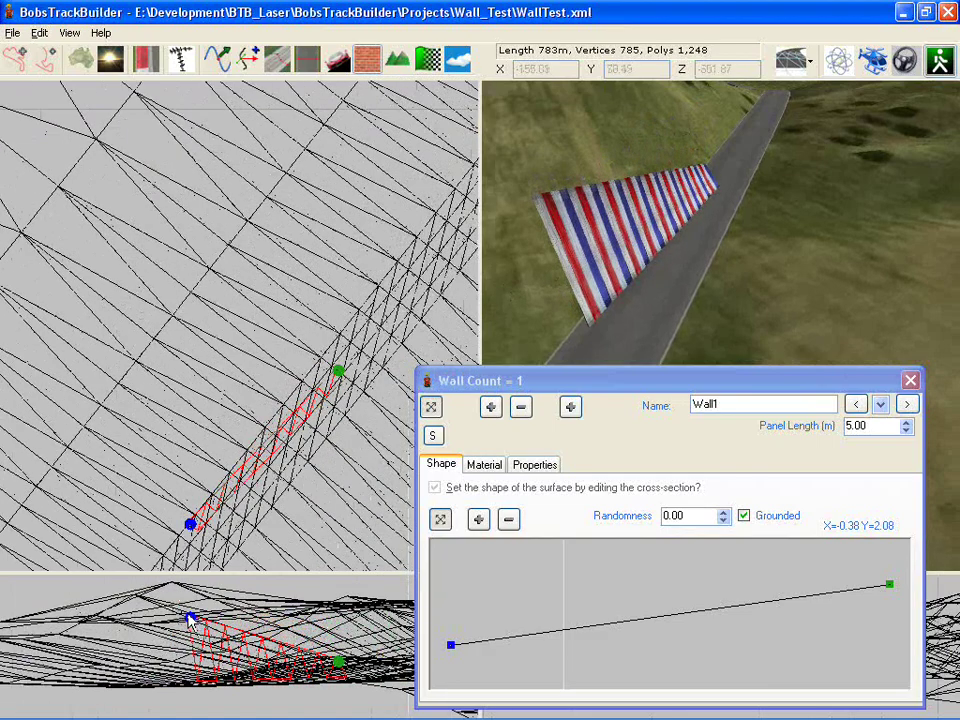
pyautogui.moveTo(190, 620); pyautogui.dragTo(141, 628)
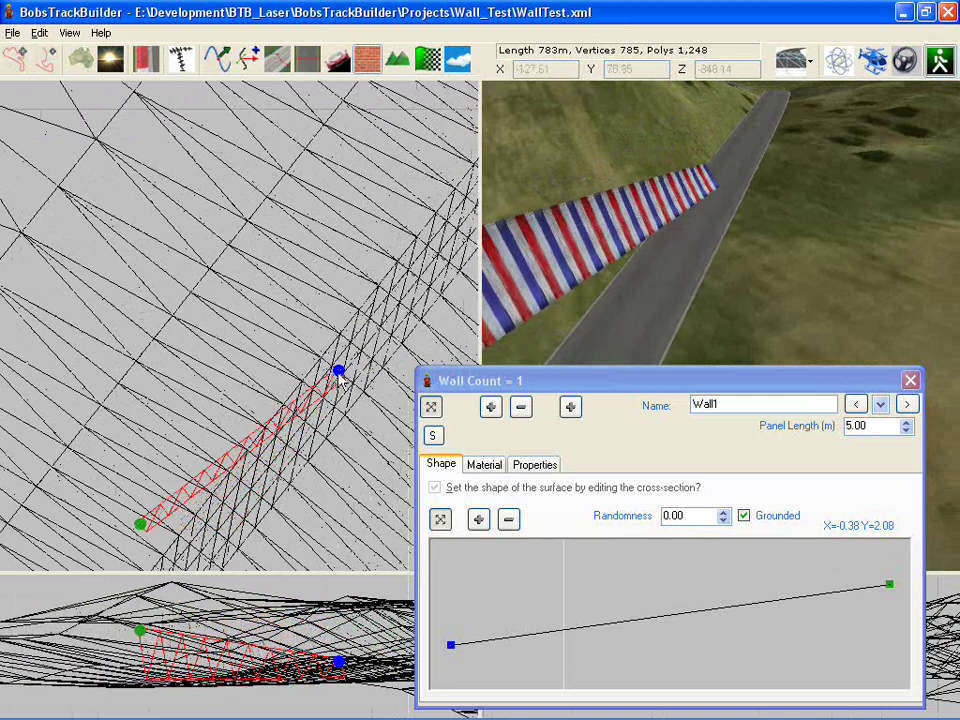
# Move the wall's far node off the road onto the hillside and raise it in the side elevation
pyautogui.moveTo(338, 371); pyautogui.dragTo(248, 307)
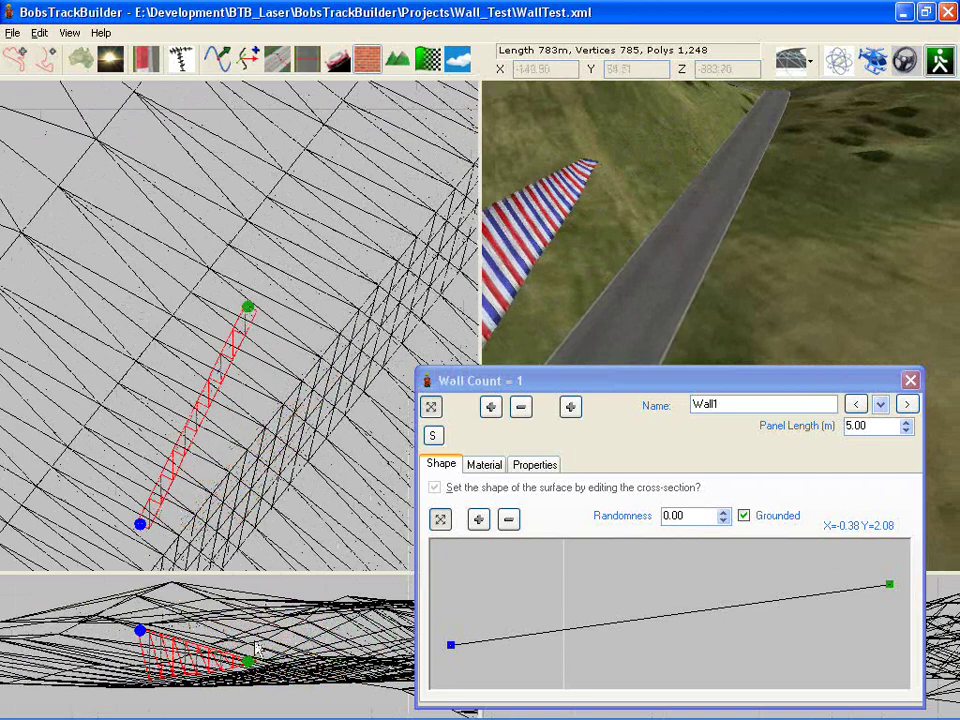
pyautogui.moveTo(250, 672); pyautogui.dragTo(257, 641)
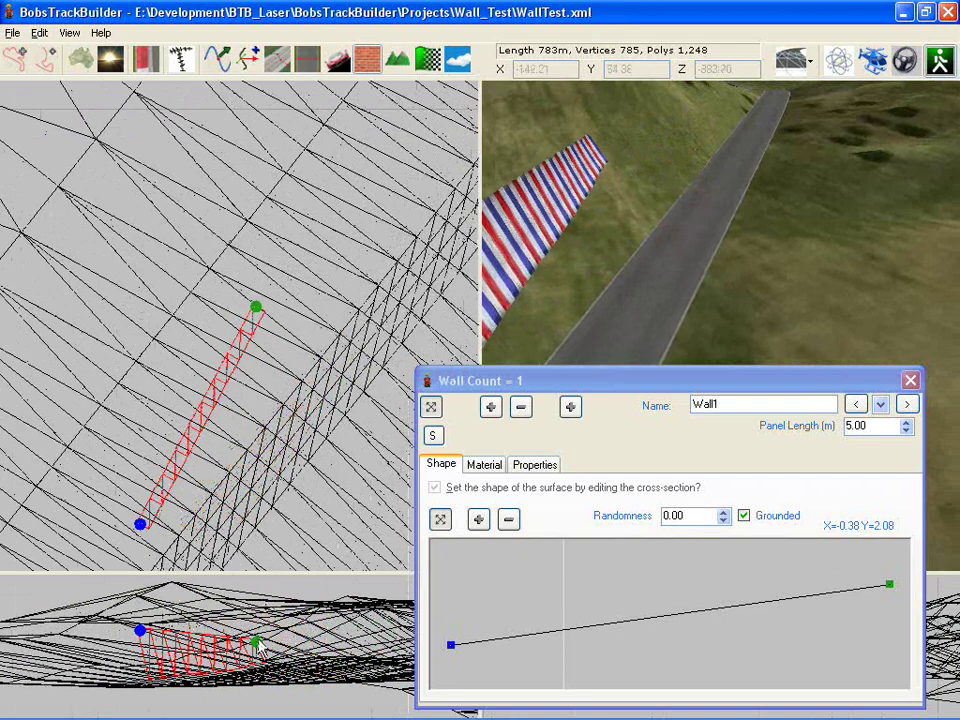
pyautogui.moveTo(561, 227); pyautogui.dragTo(576, 254, button='middle')
pyautogui.moveTo(580, 292); pyautogui.dragTo(614, 259)
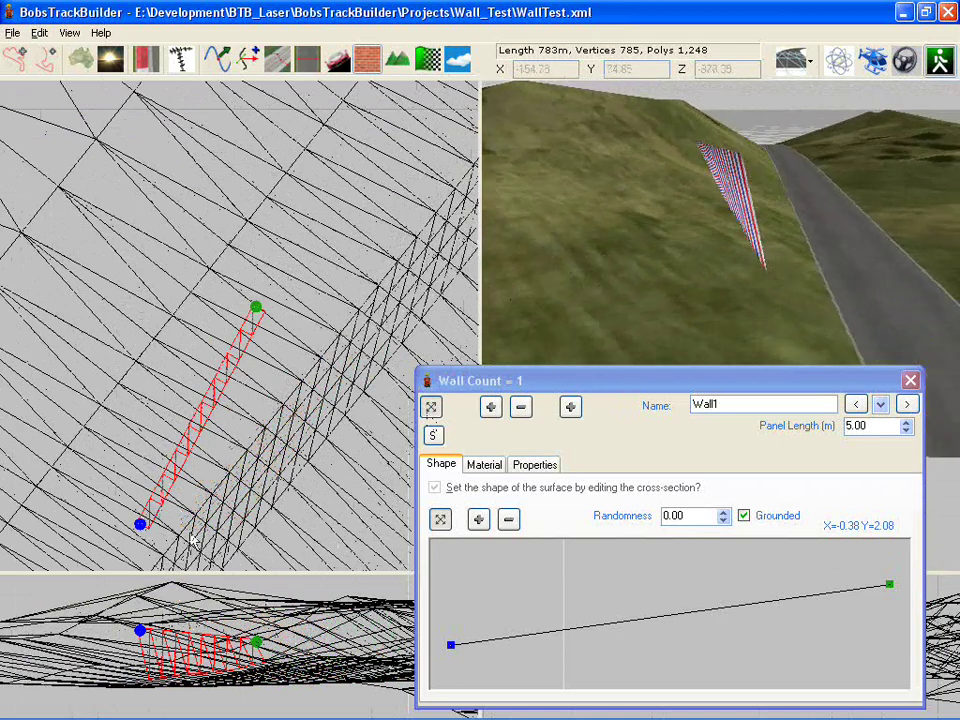
# Turn off Grounded for the outer cross-section point and lower the wall's far node in the side elevation
pyautogui.scroll(-2, 585, 598)
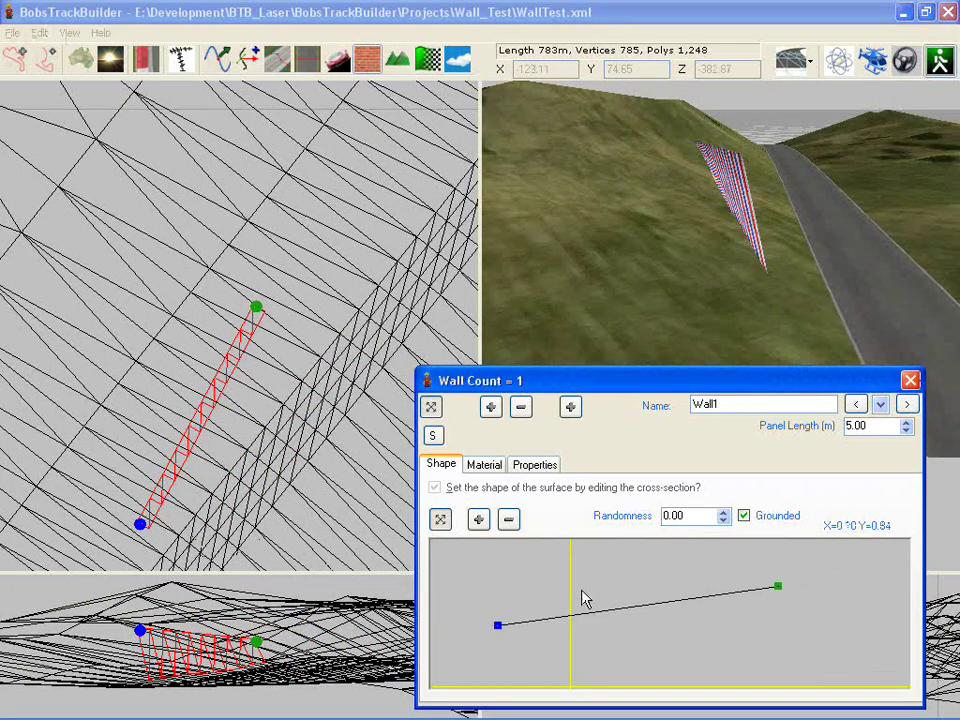
pyautogui.moveTo(647, 255); pyautogui.dragTo(615, 320)
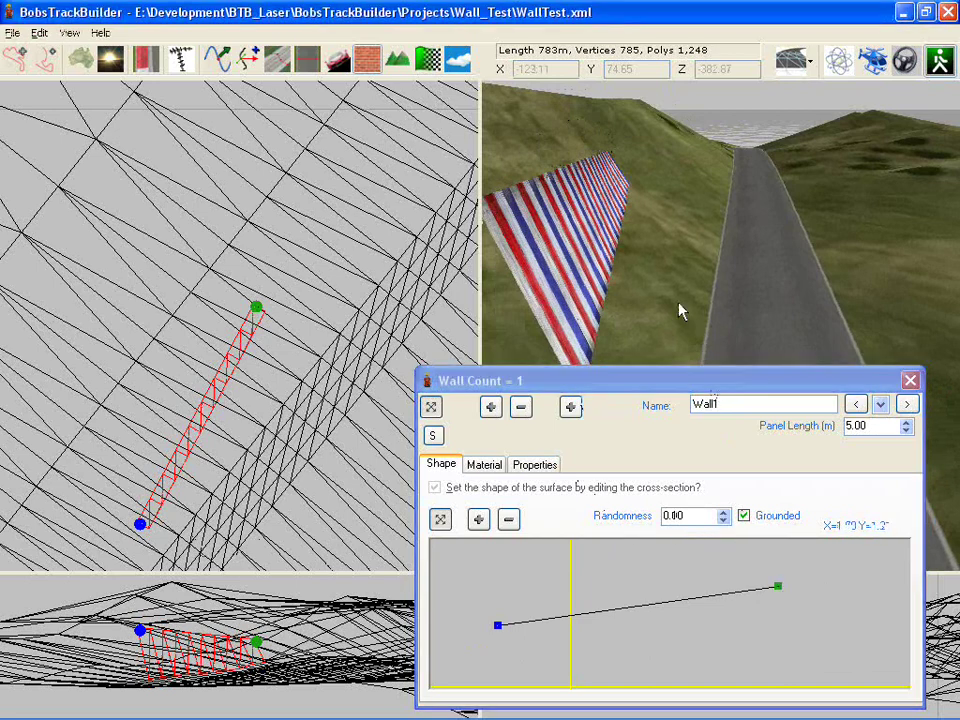
pyautogui.click(745, 516)
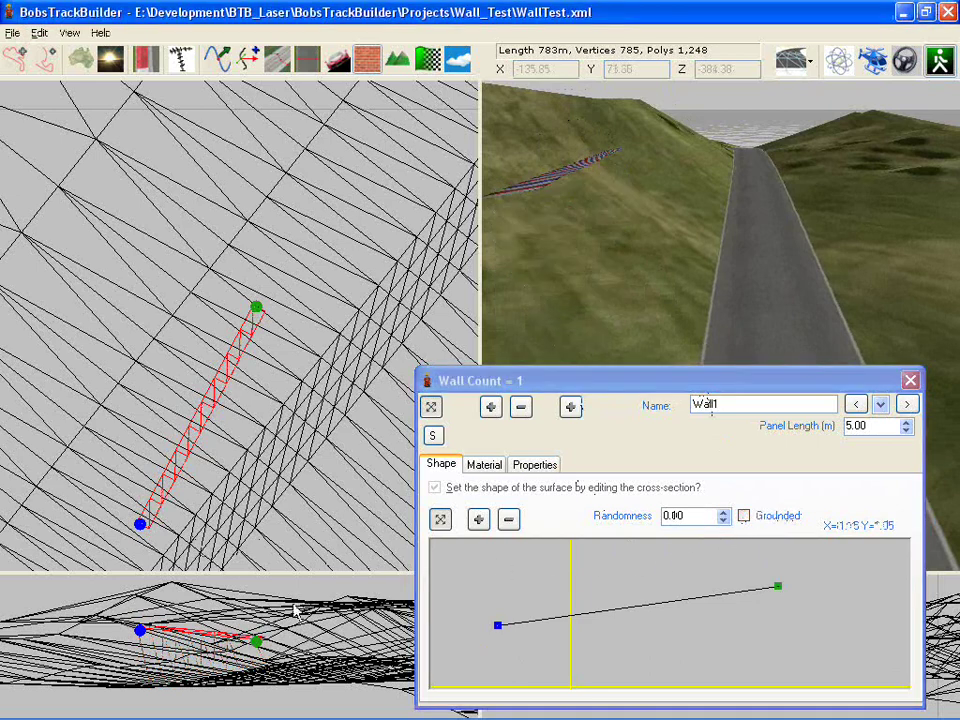
pyautogui.moveTo(257, 641)
pyautogui.mouseDown()
pyautogui.moveTo(258, 626)
pyautogui.moveTo(260, 657)
pyautogui.mouseUp()
# Reshape the cross-section into a vertical wall with its lower point on the ground line
pyautogui.click(549, 640)
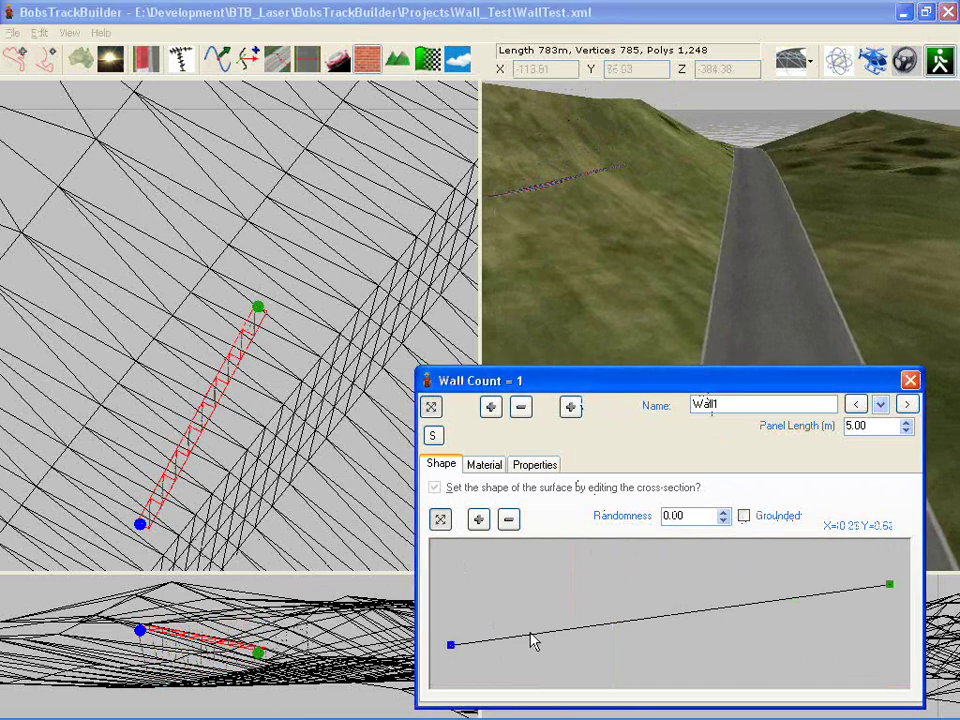
pyautogui.scroll(-4, 640, 627)
pyautogui.moveTo(755, 604); pyautogui.dragTo(575, 559)
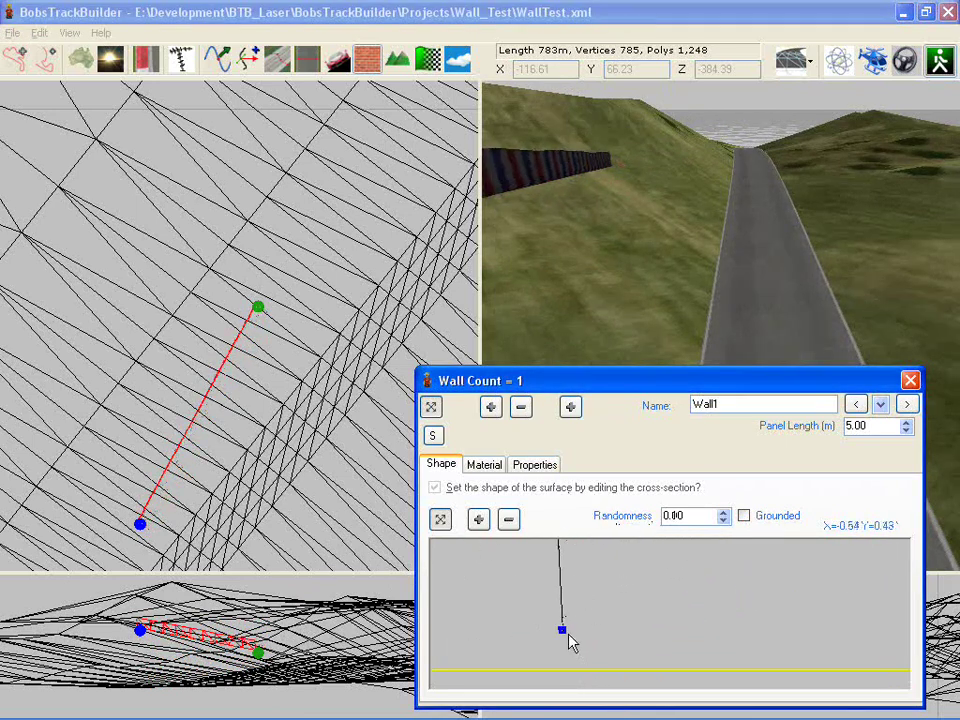
pyautogui.moveTo(566, 632); pyautogui.dragTo(611, 668)
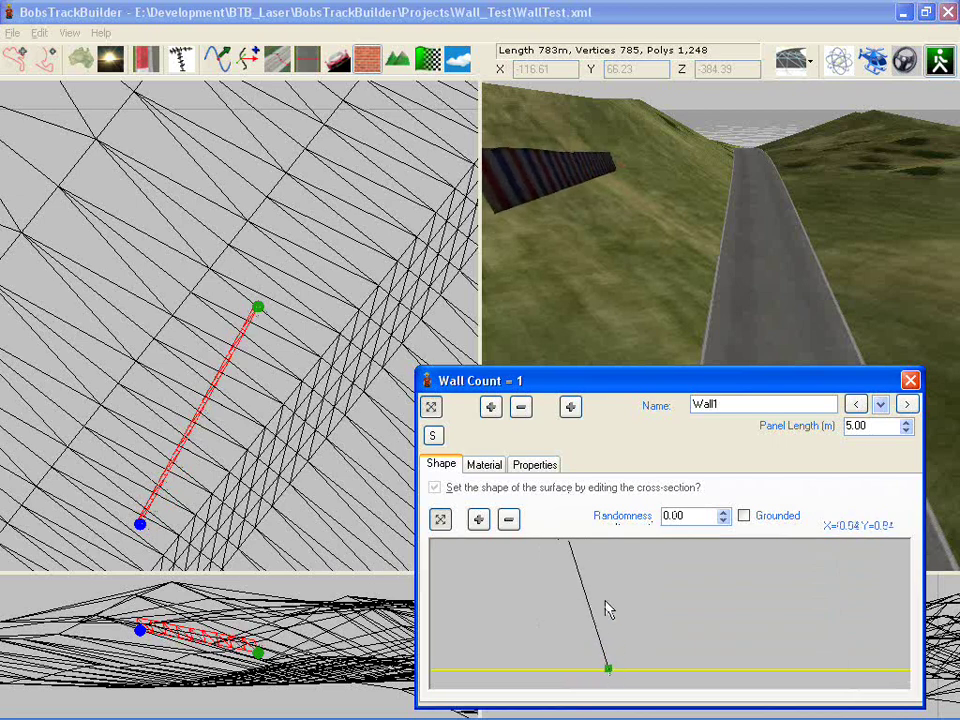
pyautogui.moveTo(616, 598); pyautogui.dragTo(576, 656, button='middle')
pyautogui.moveTo(510, 580); pyautogui.dragTo(562, 566)
pyautogui.moveTo(675, 129); pyautogui.dragTo(738, 97, button='middle')
# Set the upper cross-section point's randomness to 0.00 and make the lower point grounded
pyautogui.click(704, 386)
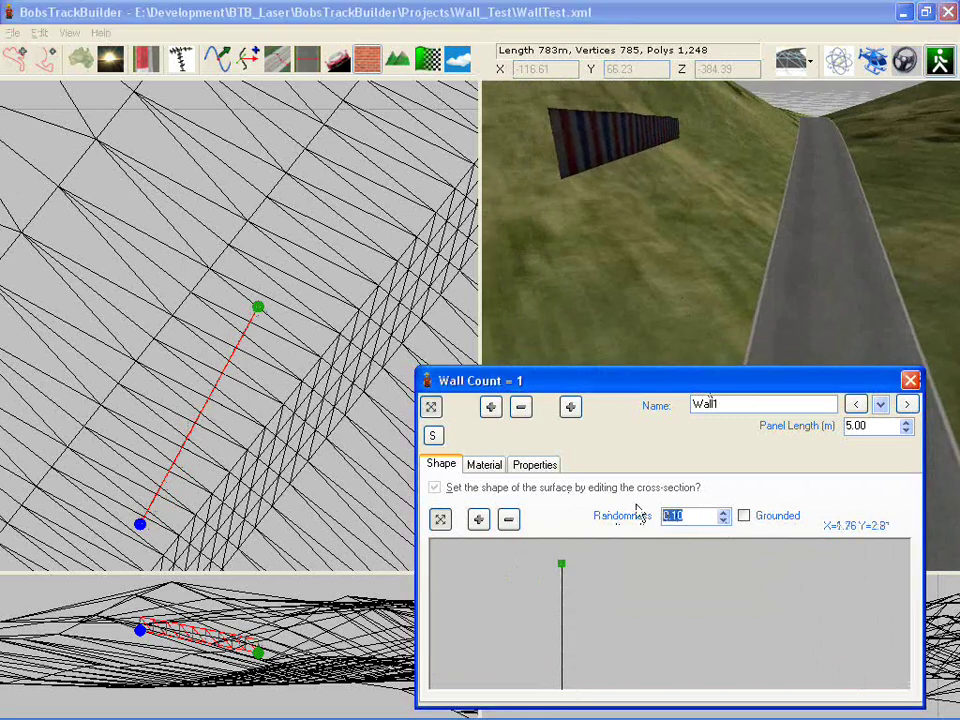
pyautogui.moveTo(662, 137); pyautogui.dragTo(673, 163, button='middle')
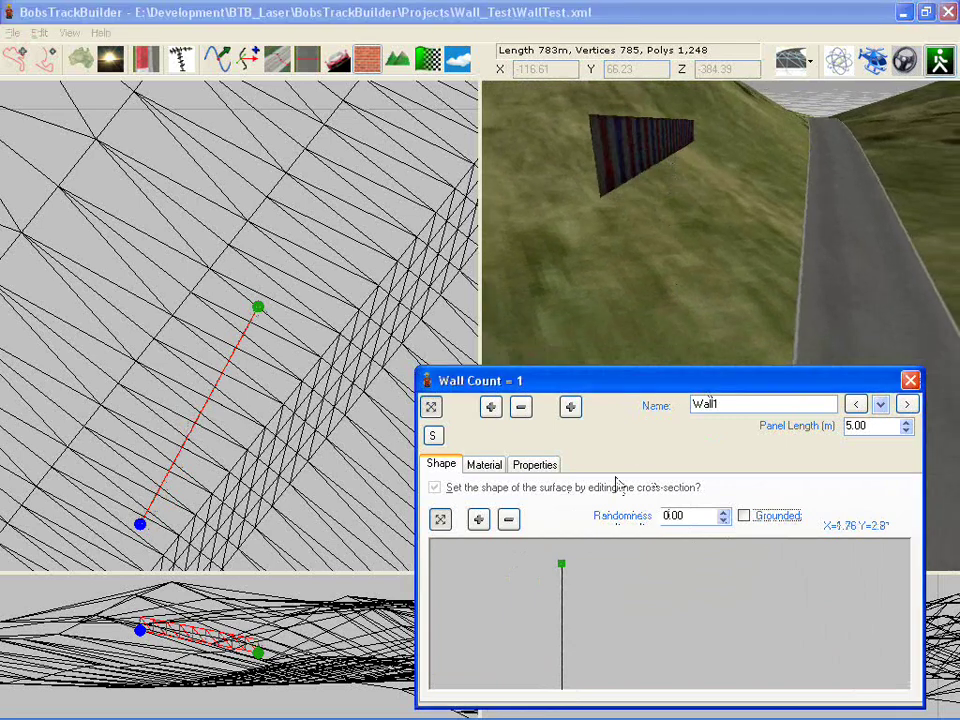
pyautogui.scroll(-3, 626, 639)
pyautogui.moveTo(626, 639); pyautogui.dragTo(605, 567, button='middle')
pyautogui.moveTo(542, 606); pyautogui.dragTo(613, 651)
pyautogui.click(754, 517)
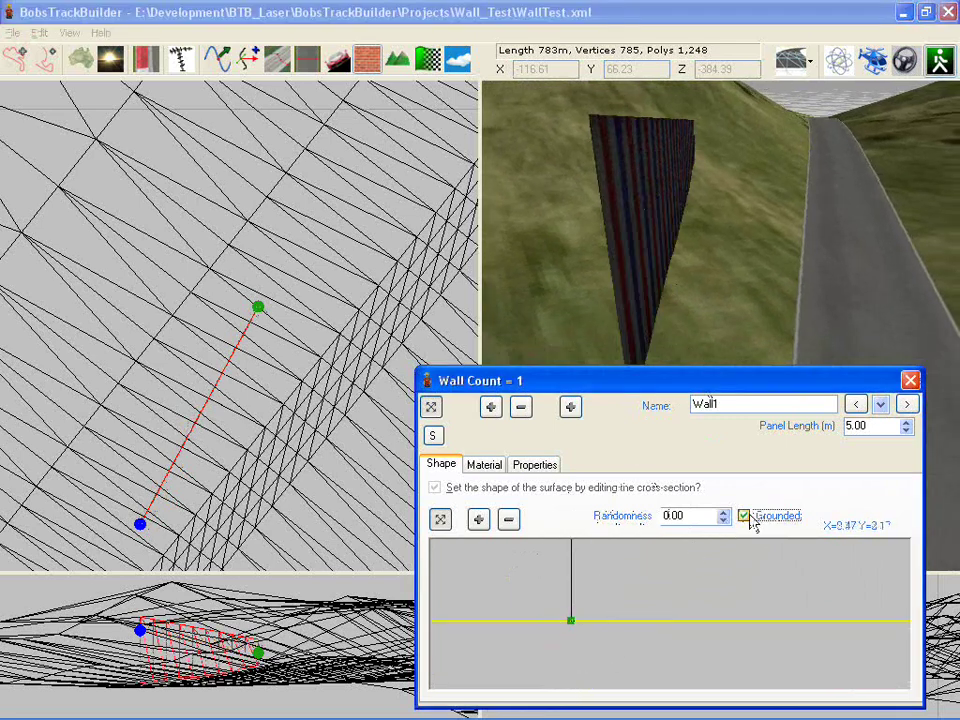
# Examine from several angles how the vertical wall's lower edge meets the hillside terrain
pyautogui.moveTo(760, 268); pyautogui.dragTo(701, 268)
pyautogui.moveTo(703, 277); pyautogui.dragTo(740, 252, button='right')
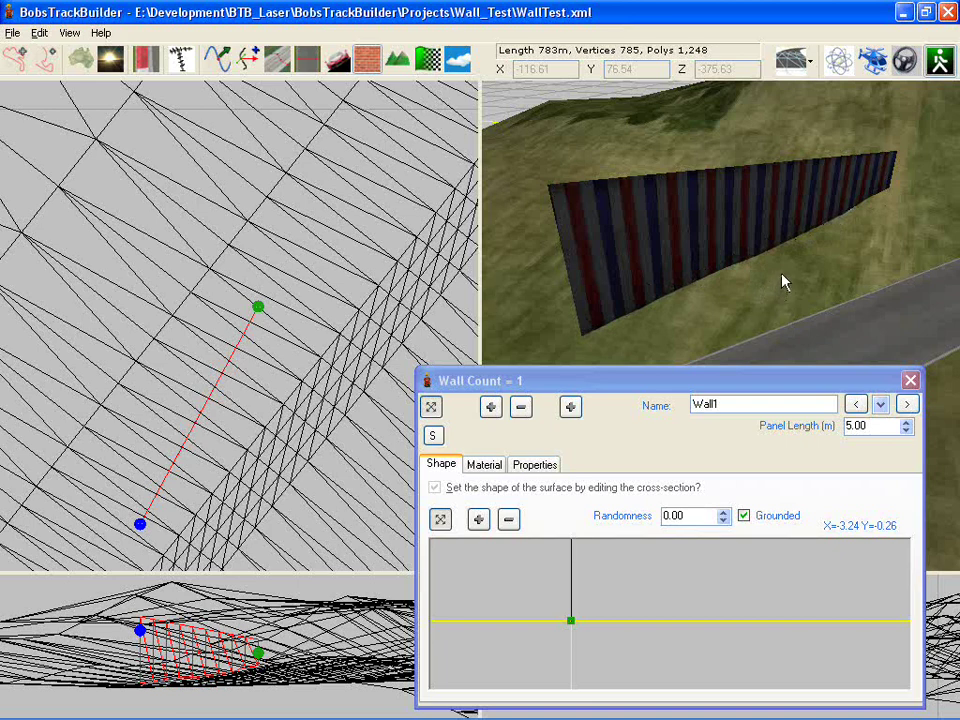
pyautogui.moveTo(782, 272); pyautogui.dragTo(716, 279, button='middle')
pyautogui.scroll(2, 713, 276)
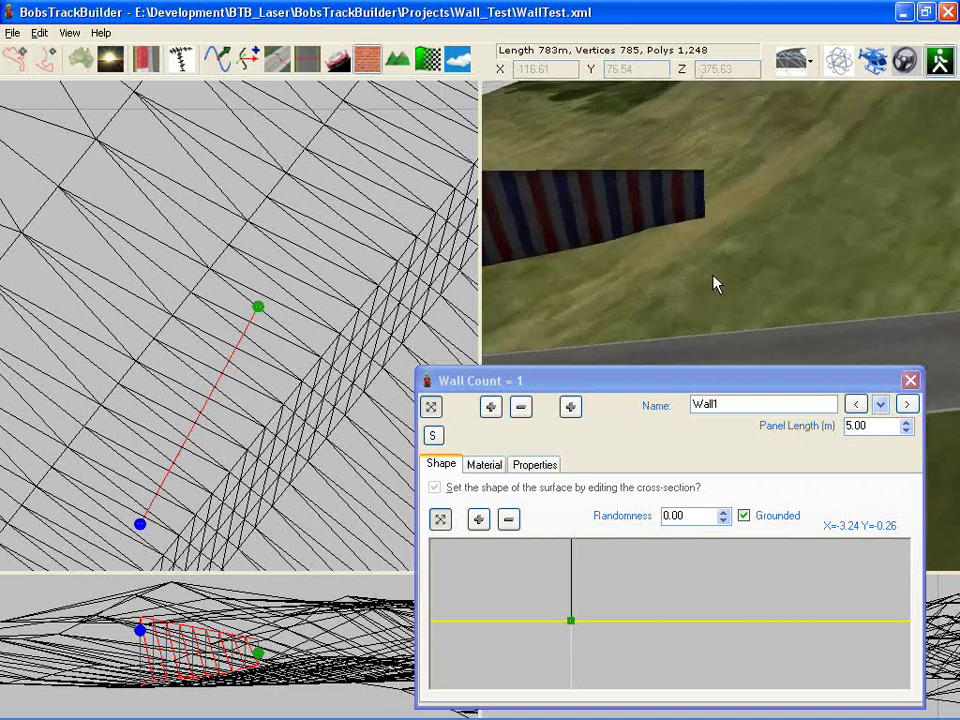
pyautogui.moveTo(714, 283); pyautogui.dragTo(558, 244)
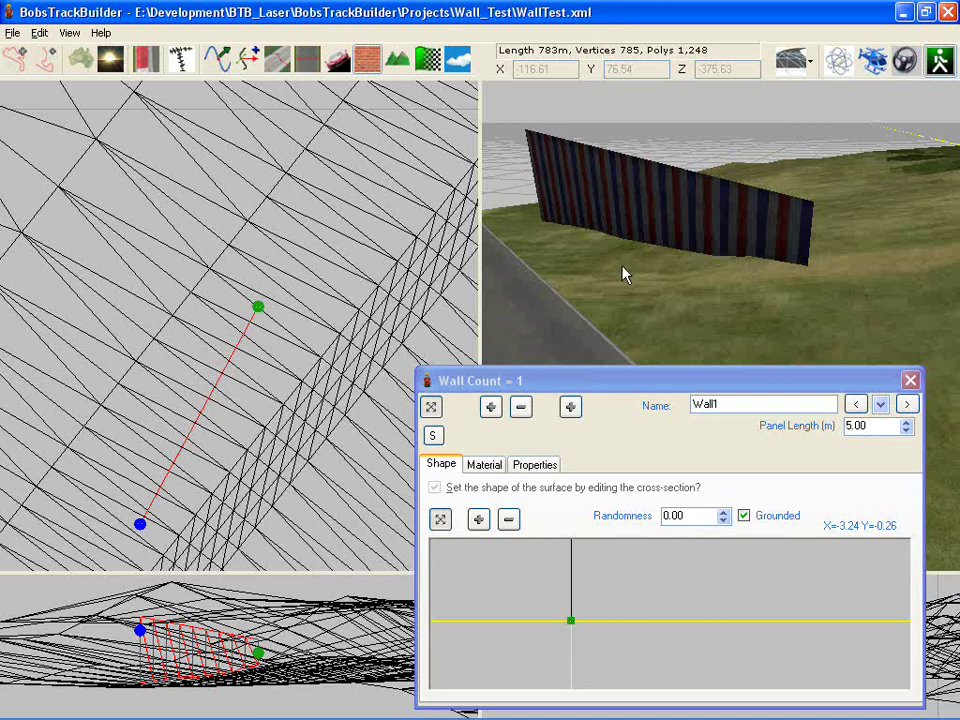
pyautogui.moveTo(655, 243); pyautogui.dragTo(682, 278, button='right')
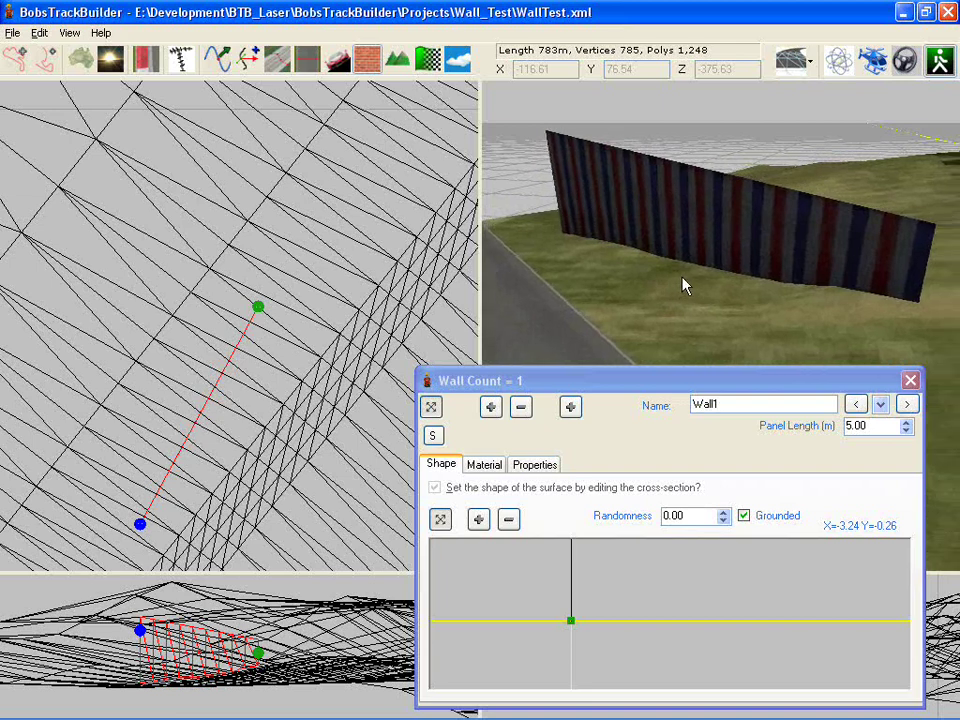